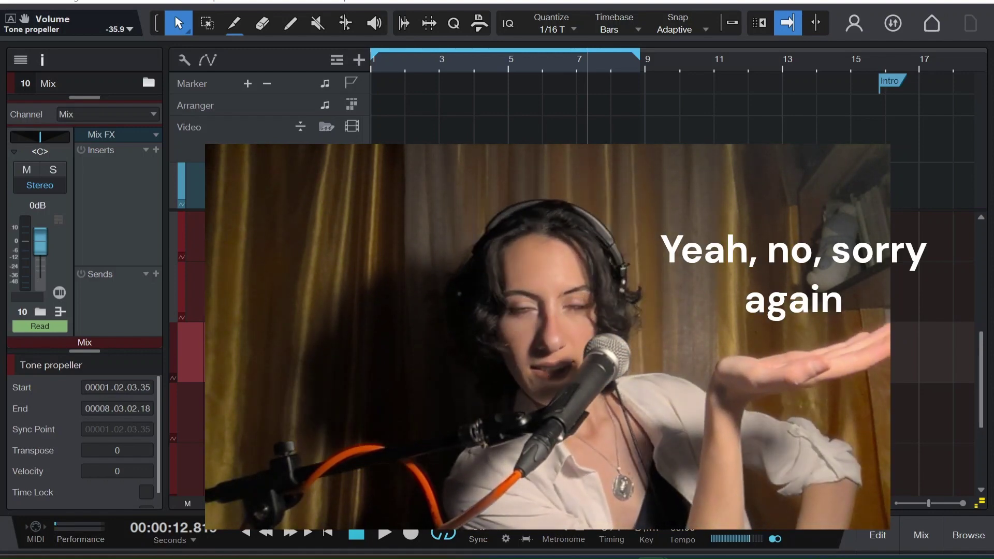
Play the arrangement from near the start of bar 1 and stop it in bar 7.
{"action": "left_click", "coordinate": [386, 64]}
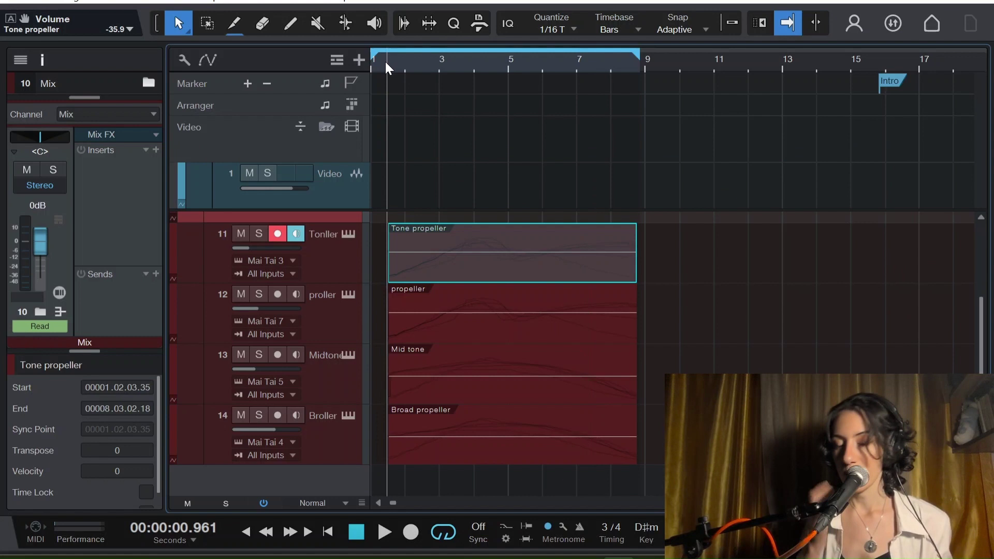
{"action": "key", "text": "space"}
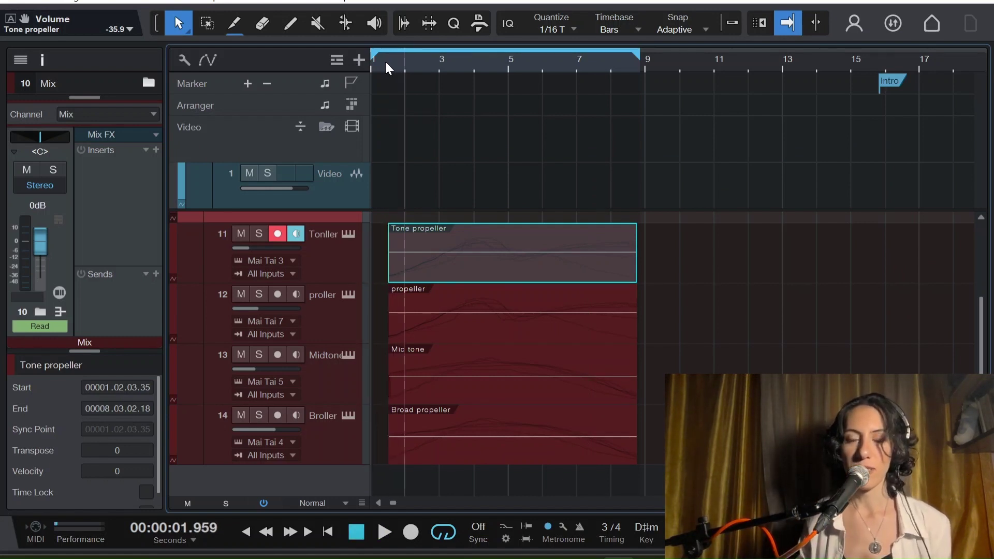
{"action": "left_click", "coordinate": [384, 61]}
{"action": "key", "text": "space"}
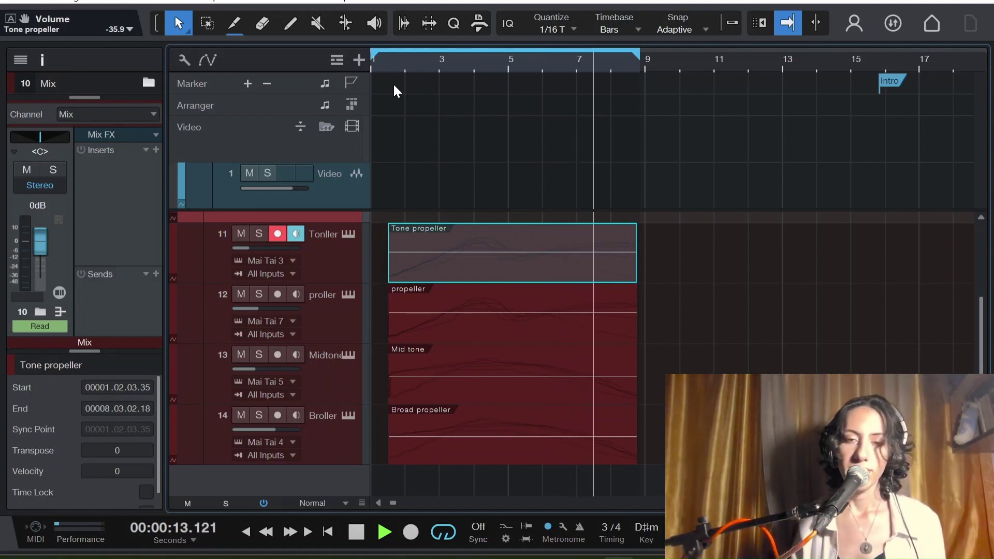
{"action": "key", "text": "space"}
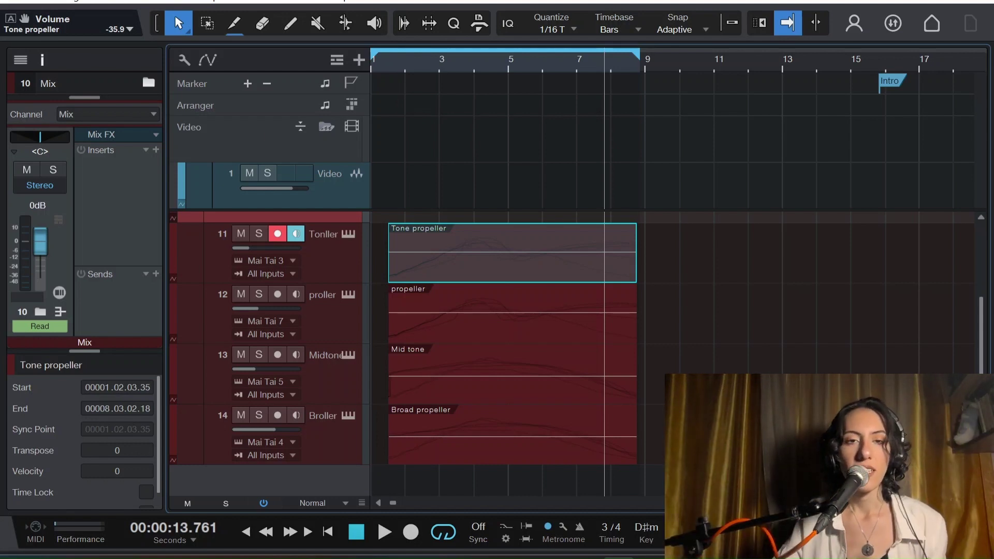
{"action": "scroll", "coordinate": [318, 372], "scroll_direction": "up", "scroll_amount": 2}
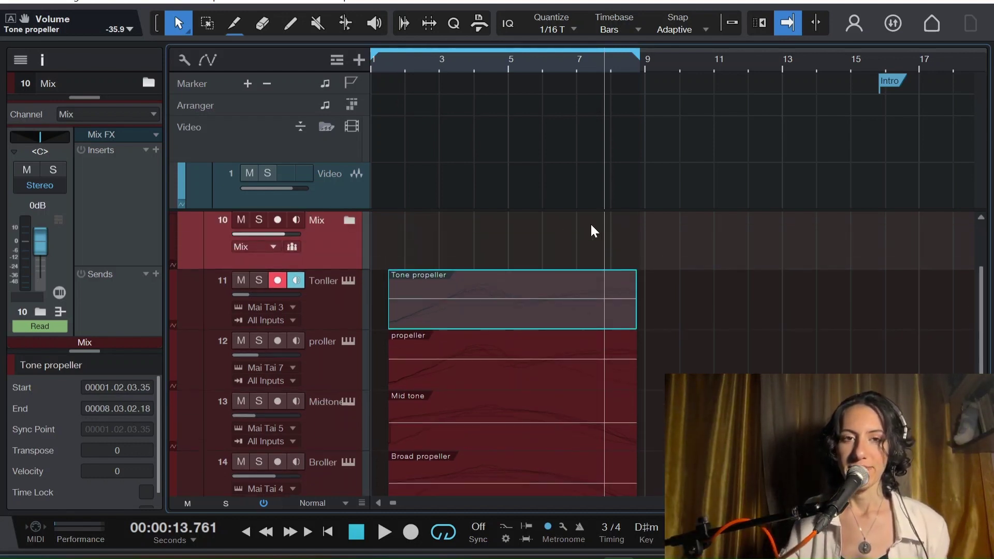
{"action": "scroll", "coordinate": [590, 223], "scroll_direction": "down", "scroll_amount": 2}
{"action": "scroll", "coordinate": [557, 310], "scroll_direction": "up", "scroll_amount": 3}
{"action": "scroll", "coordinate": [576, 374], "scroll_direction": "down", "scroll_amount": 3}
{"action": "scroll", "coordinate": [576, 374], "scroll_direction": "right", "scroll_amount": 1}
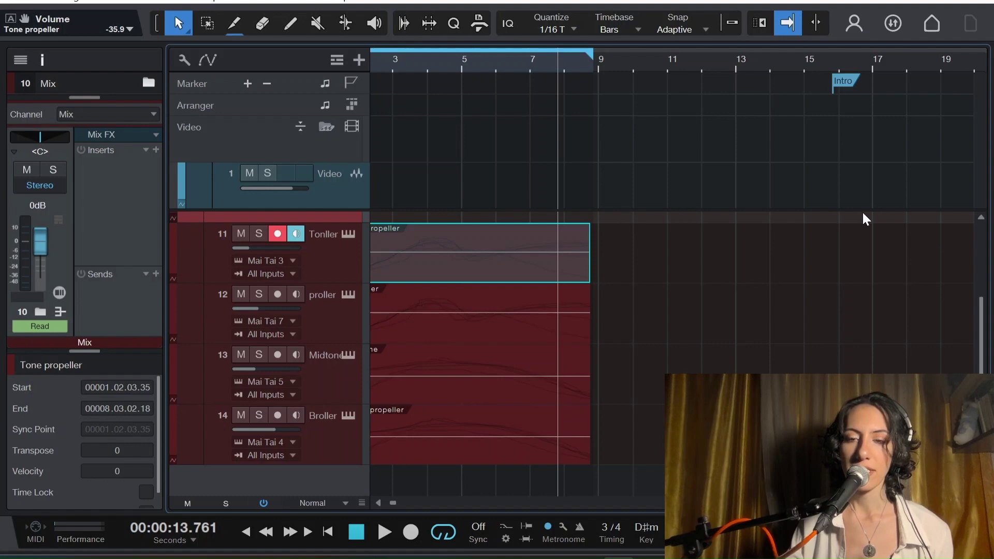
Add the SampleOne instrument on a new track below the Broad propeller track and close its instrument window.
{"action": "key", "text": "F3"}
{"action": "key", "text": "F3"}
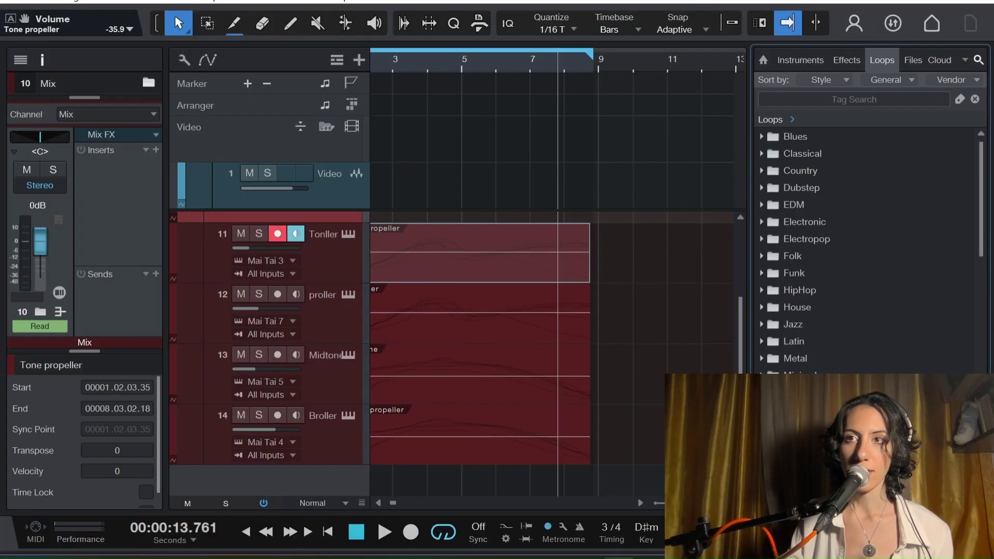
{"action": "left_click", "coordinate": [819, 63]}
{"action": "scroll", "coordinate": [846, 291], "scroll_direction": "down", "scroll_amount": 2}
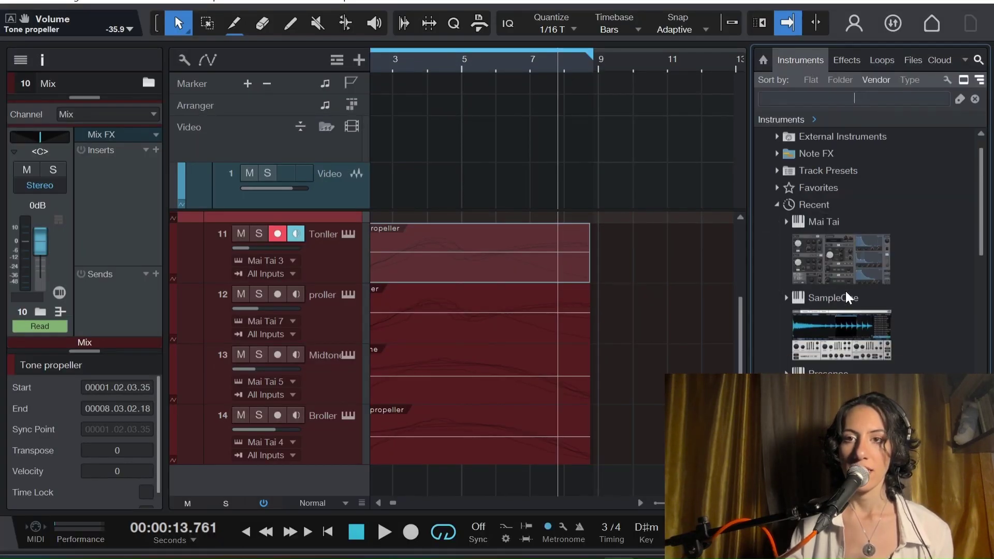
{"action": "left_click_drag", "start_coordinate": [849, 307], "coordinate": [422, 468]}
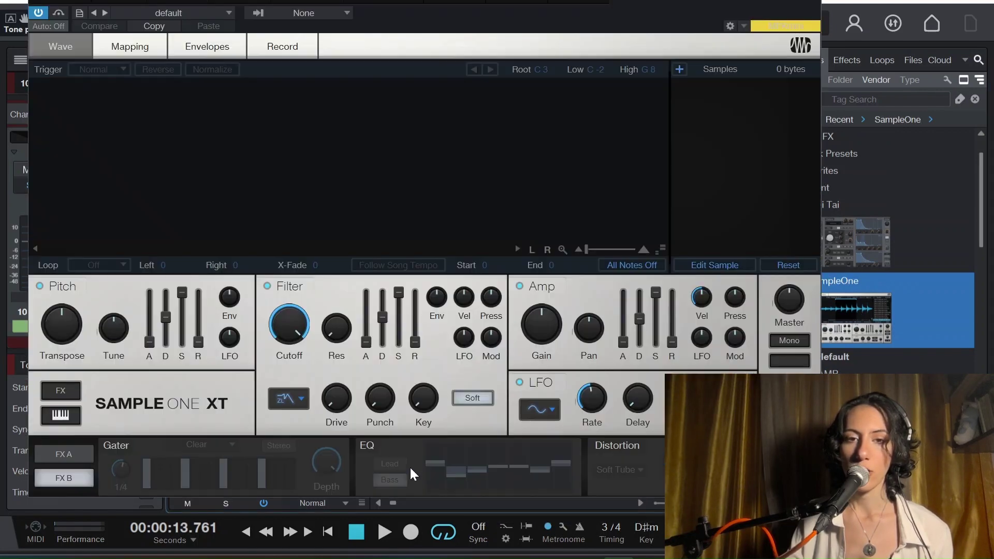
{"action": "left_click", "coordinate": [817, 2]}
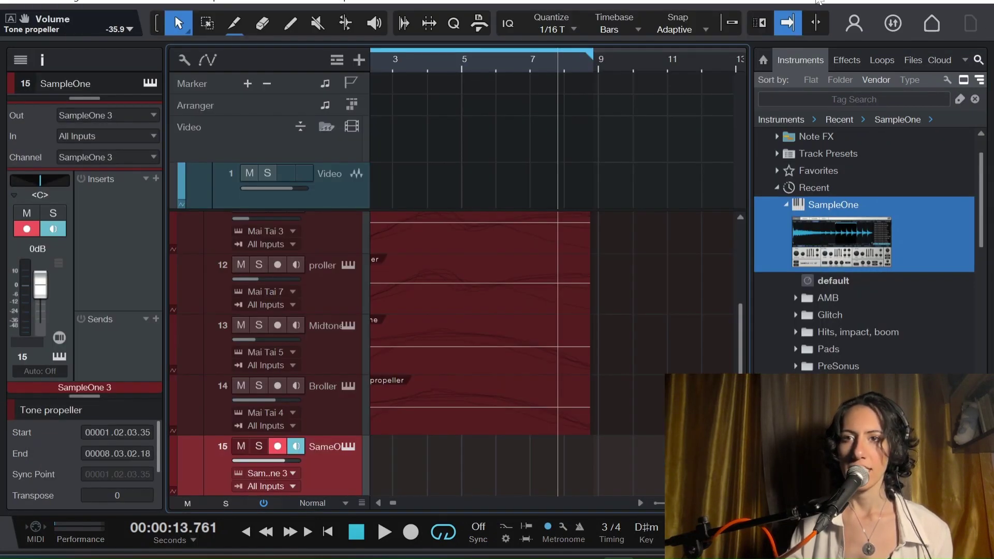
Filter the loop library by the Bass tag.
{"action": "left_click", "coordinate": [882, 61]}
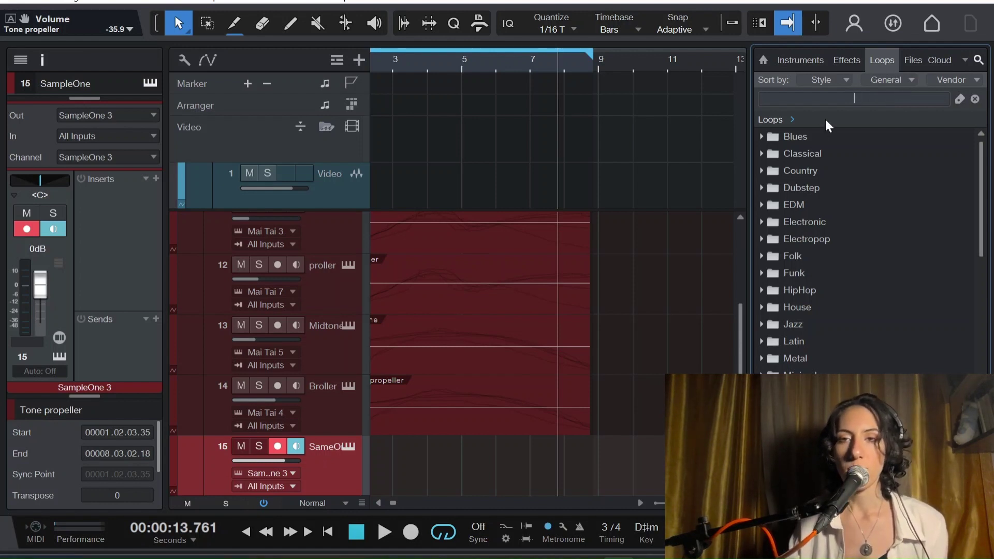
{"action": "type", "text": "base"}
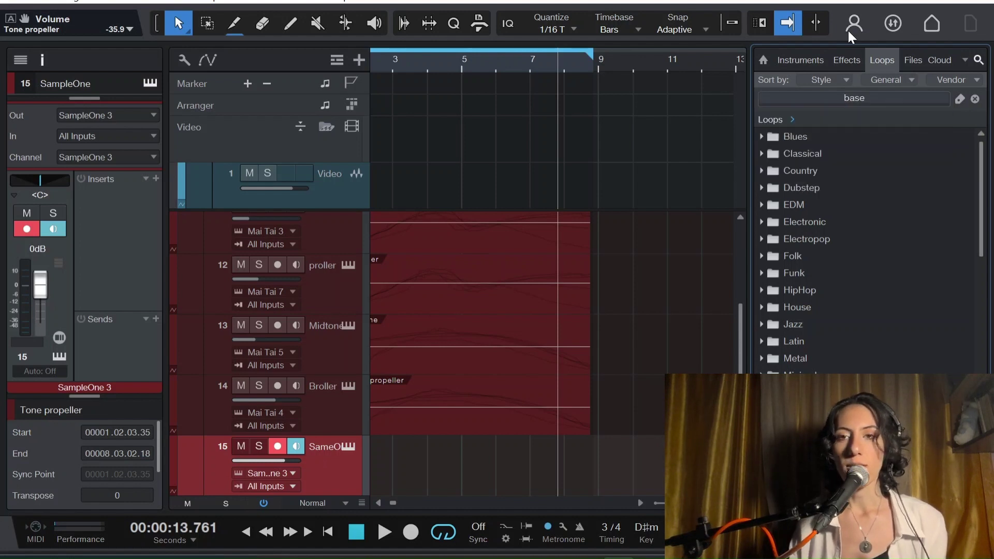
{"action": "key", "text": "BackSpace"}
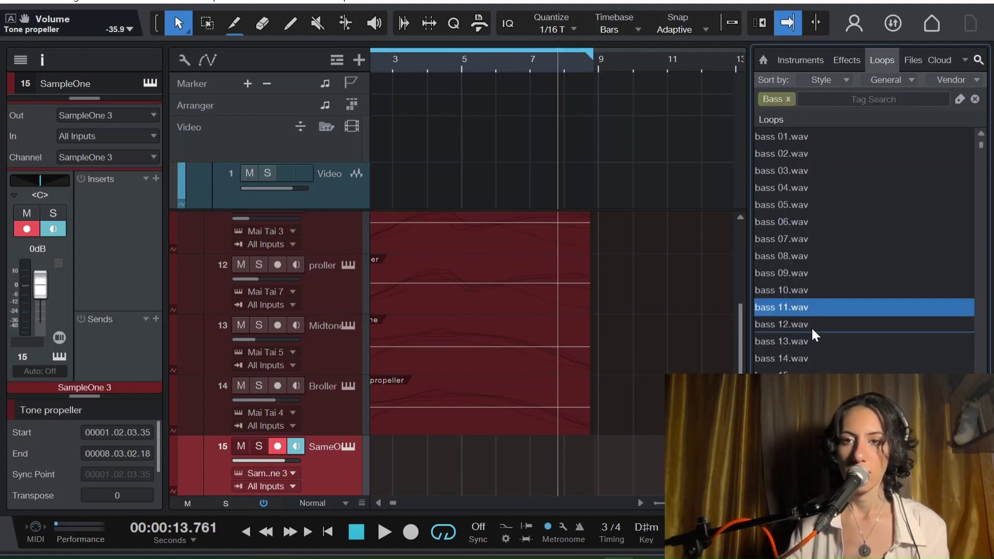
Audition several of the bass samples, from bass 12.wav down to bass 07.wav.
{"action": "left_click", "coordinate": [811, 328]}
{"action": "left_click", "coordinate": [805, 290]}
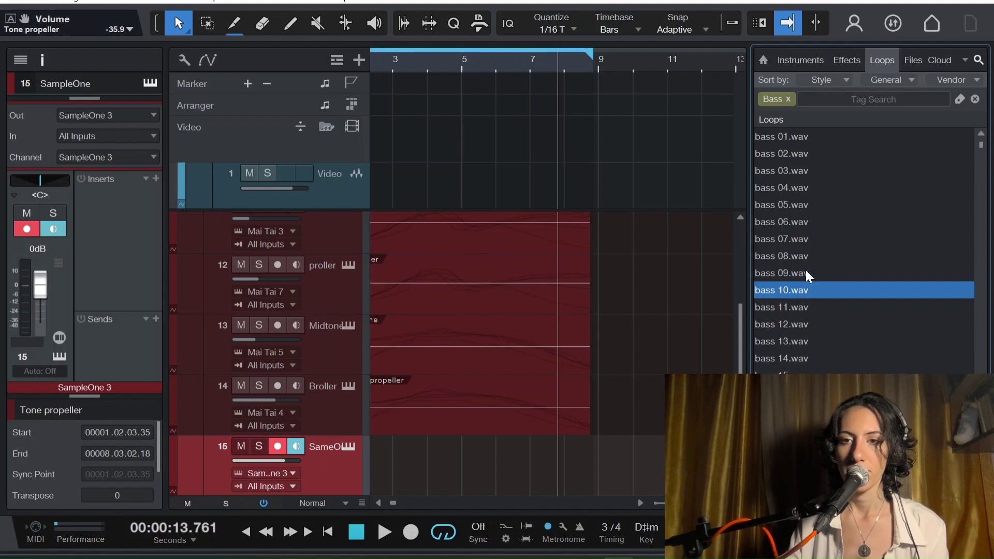
{"action": "left_click", "coordinate": [805, 270]}
{"action": "left_click", "coordinate": [805, 261]}
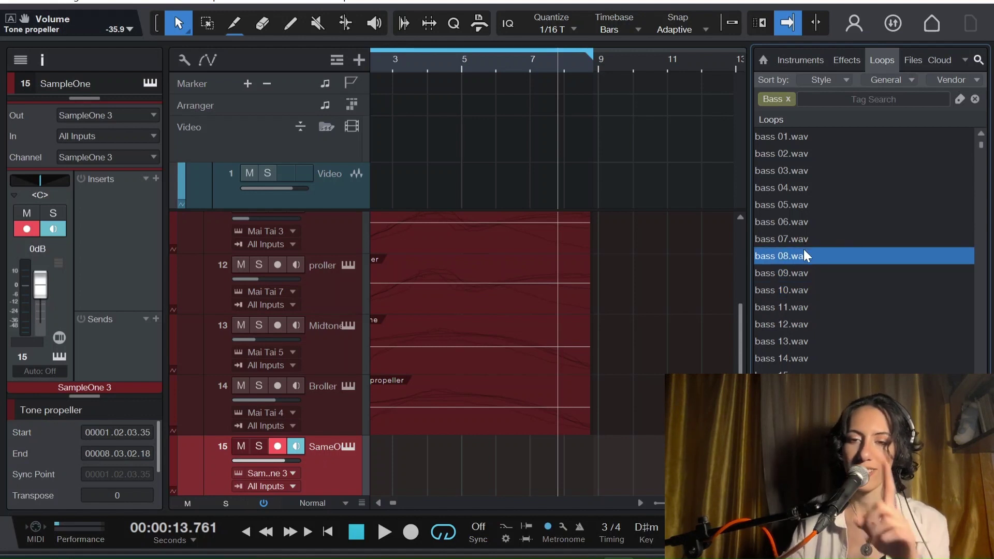
{"action": "key", "text": "space"}
{"action": "key", "text": "space"}
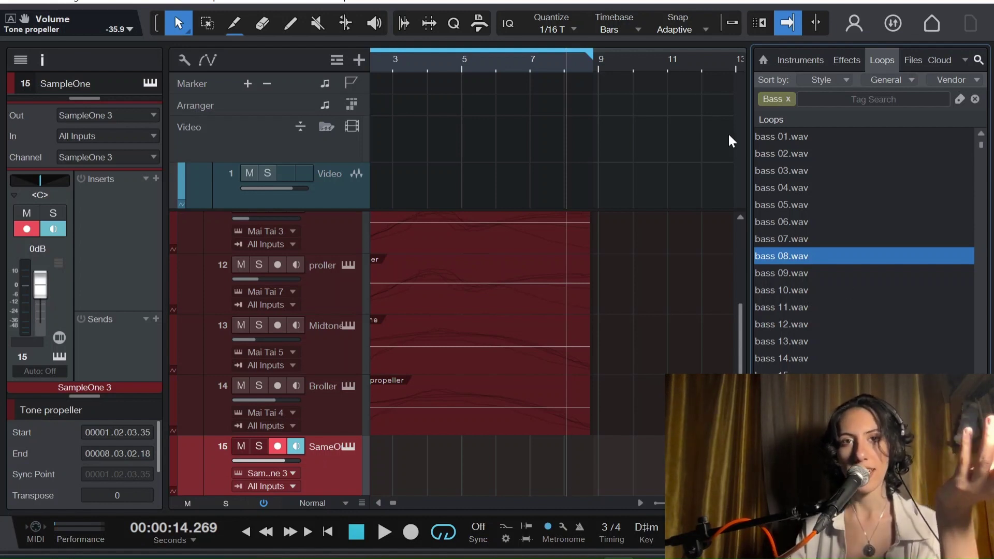
{"action": "left_click", "coordinate": [796, 232]}
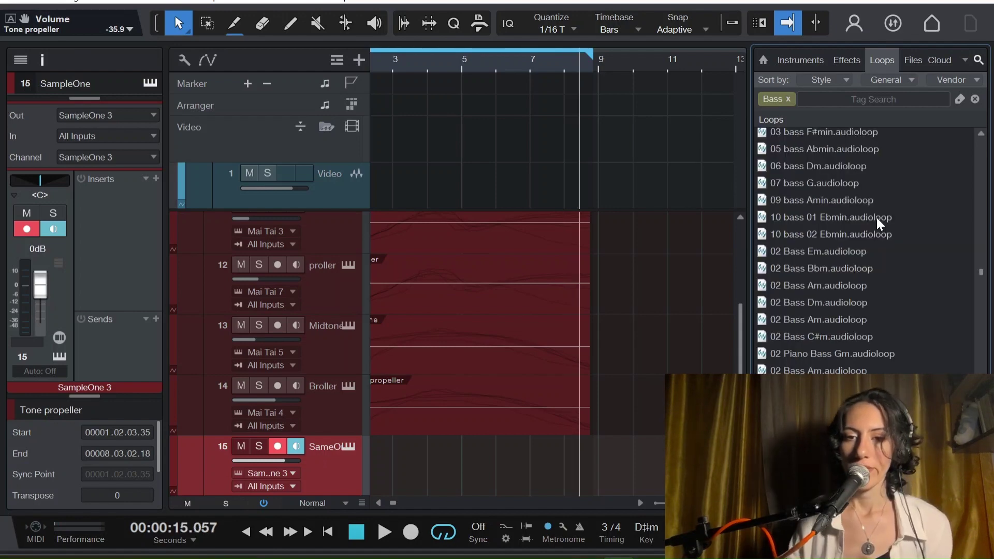
Browse further through the bass loops, check the track channels in the mixer console, and clear the Bass tag.
{"action": "scroll", "coordinate": [877, 217], "scroll_direction": "up", "scroll_amount": 3}
{"action": "scroll", "coordinate": [874, 311], "scroll_direction": "up", "scroll_amount": 5}
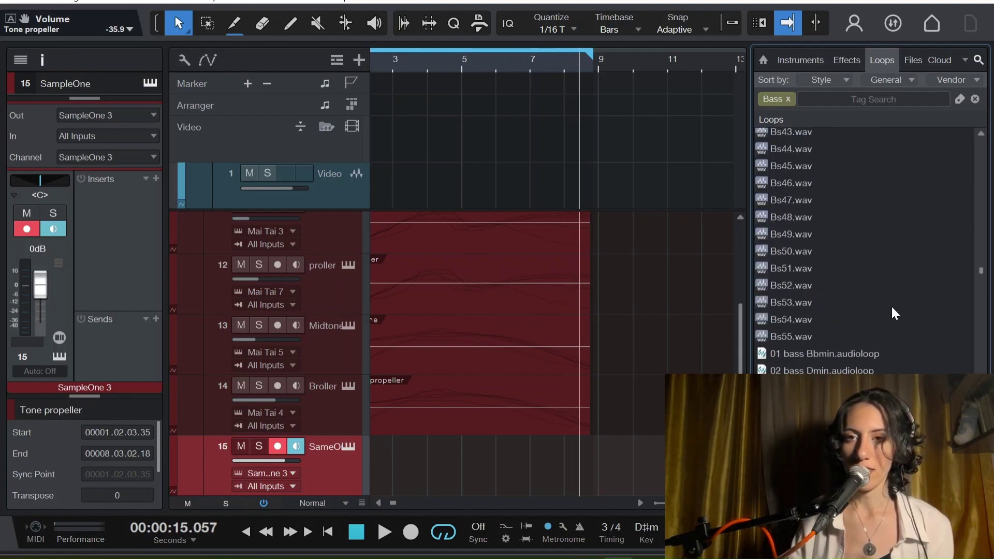
{"action": "left_click_drag", "start_coordinate": [978, 273], "coordinate": [988, 316]}
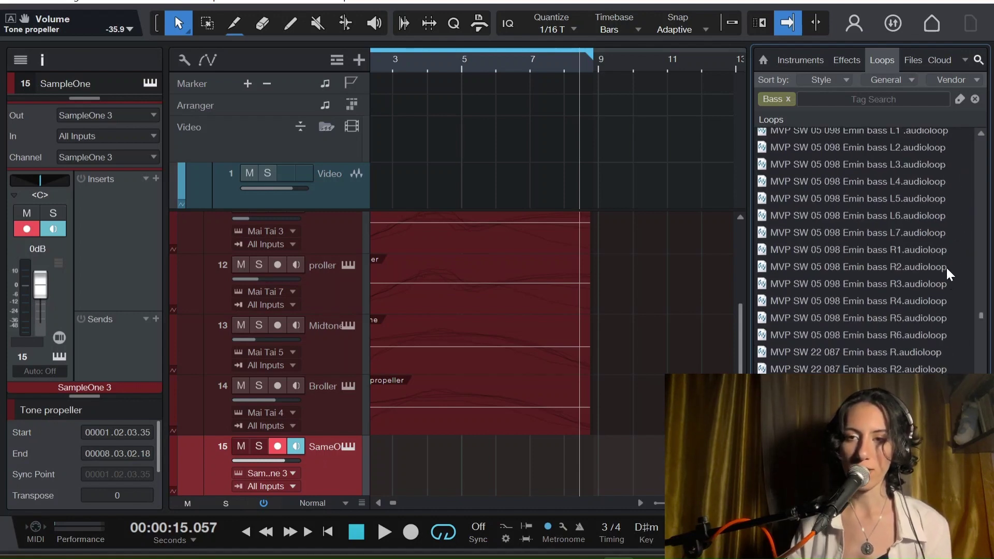
{"action": "scroll", "coordinate": [946, 268], "scroll_direction": "up", "scroll_amount": 5}
{"action": "key", "text": "F5"}
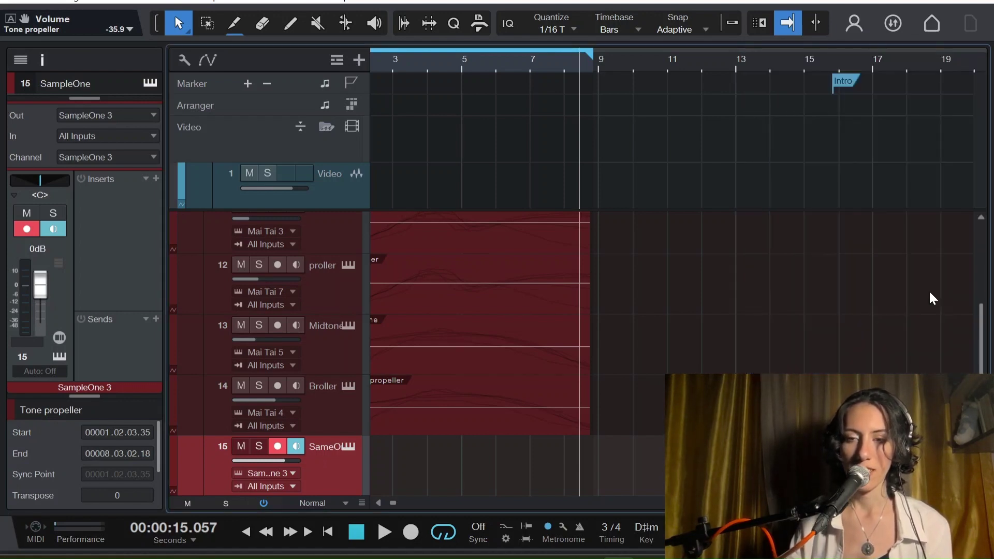
{"action": "scroll", "coordinate": [442, 448], "scroll_direction": "down", "scroll_amount": 1}
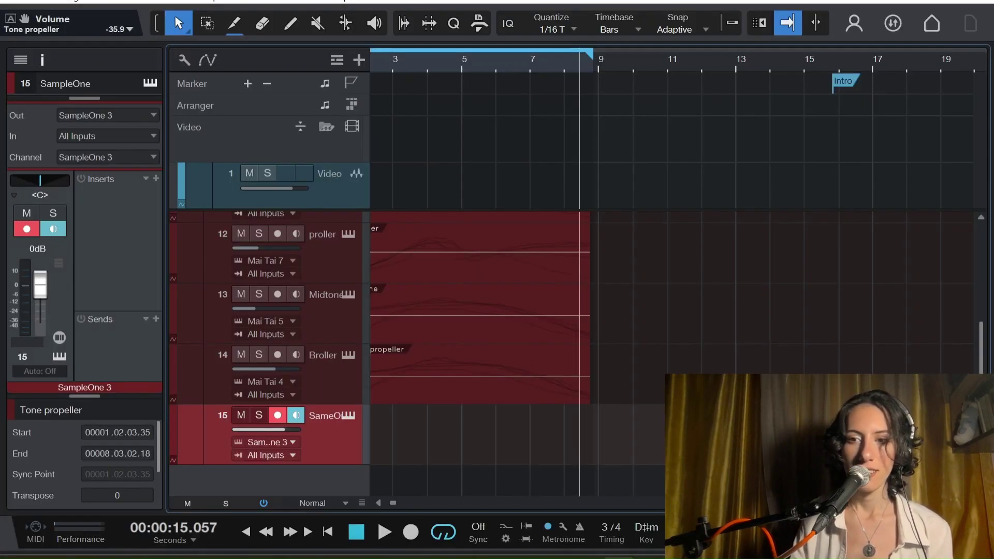
{"action": "key", "text": "F5"}
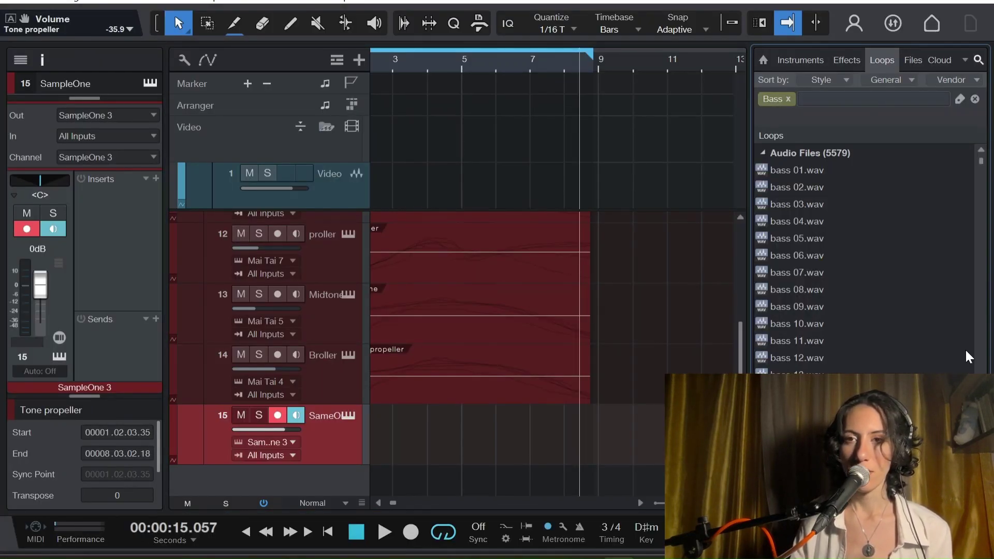
{"action": "left_click", "coordinate": [787, 99]}
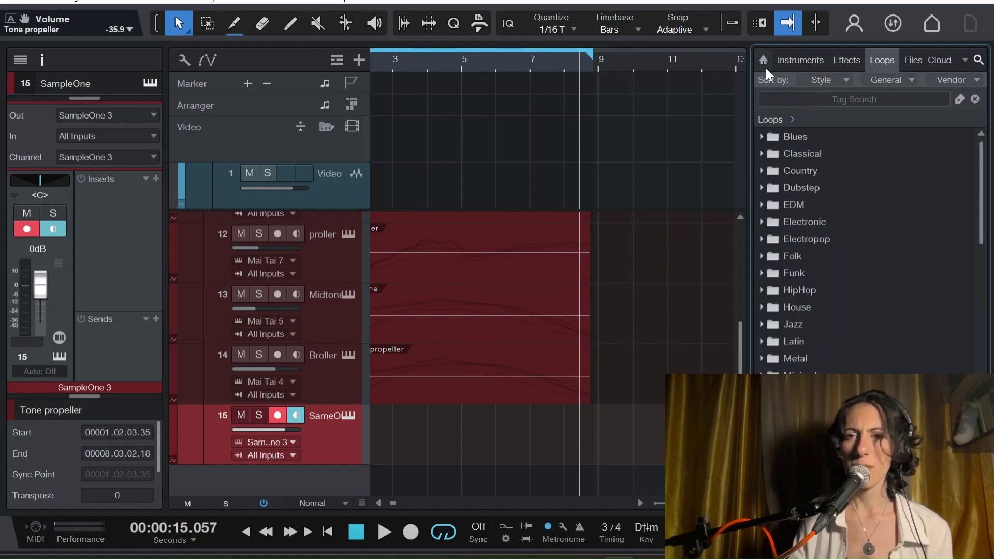
Add the Presence instrument on a new track below the SampleOne track.
{"action": "left_click", "coordinate": [800, 61]}
{"action": "scroll", "coordinate": [950, 233], "scroll_direction": "down", "scroll_amount": 3}
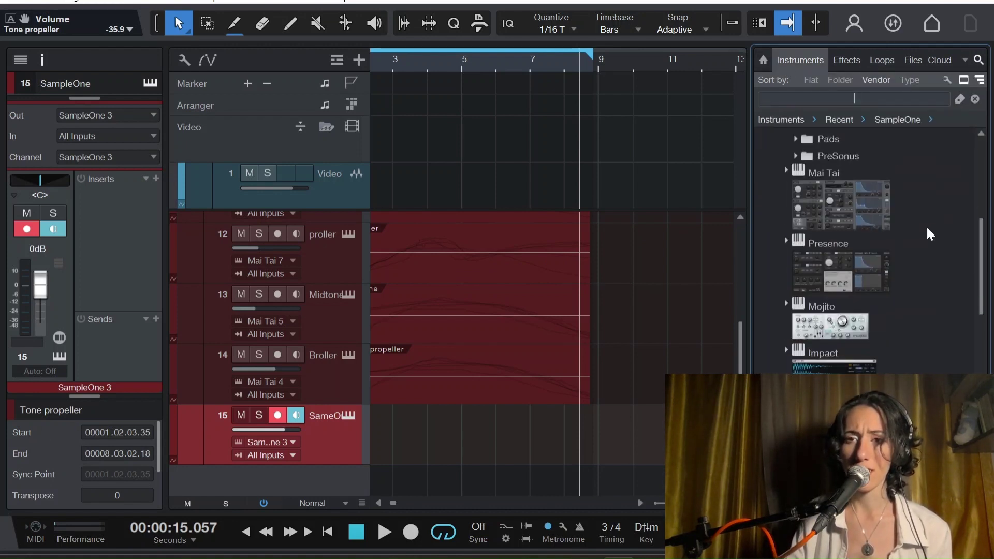
{"action": "scroll", "coordinate": [930, 234], "scroll_direction": "down", "scroll_amount": 2}
{"action": "left_click_drag", "start_coordinate": [868, 197], "coordinate": [403, 478]}
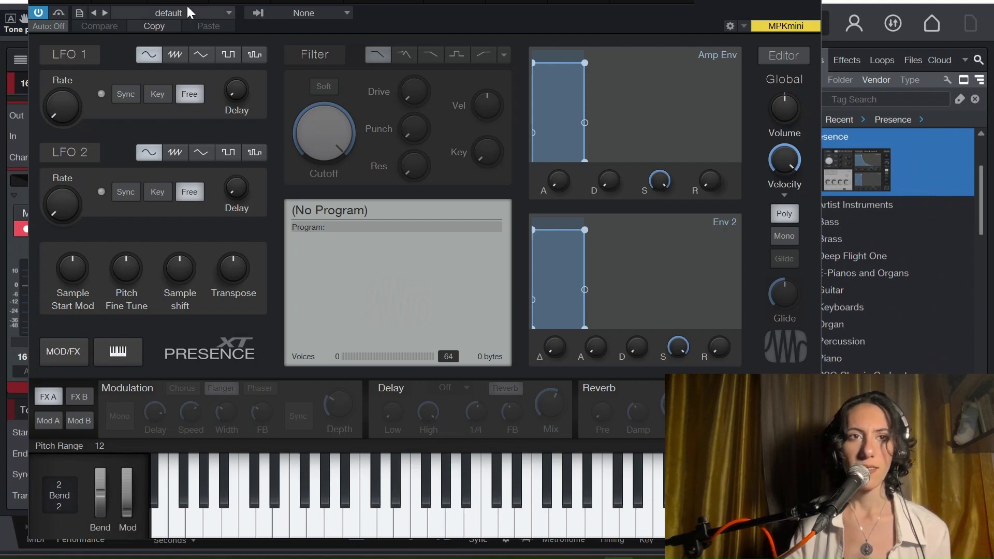
Load the Modern Bass Picked preset from the Bass Instrument+FX presets into Presence and audition a note.
{"action": "left_click", "coordinate": [191, 13]}
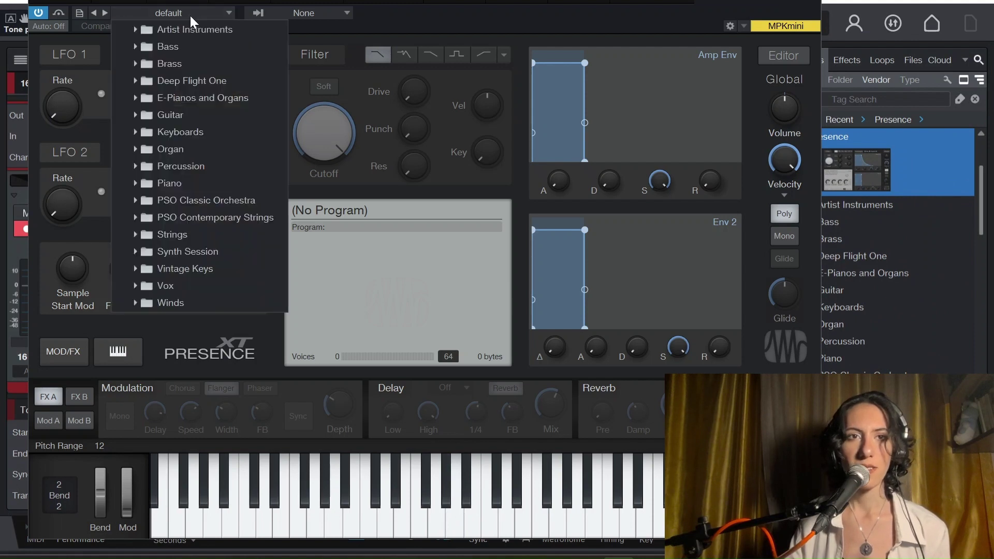
{"action": "left_click", "coordinate": [169, 46]}
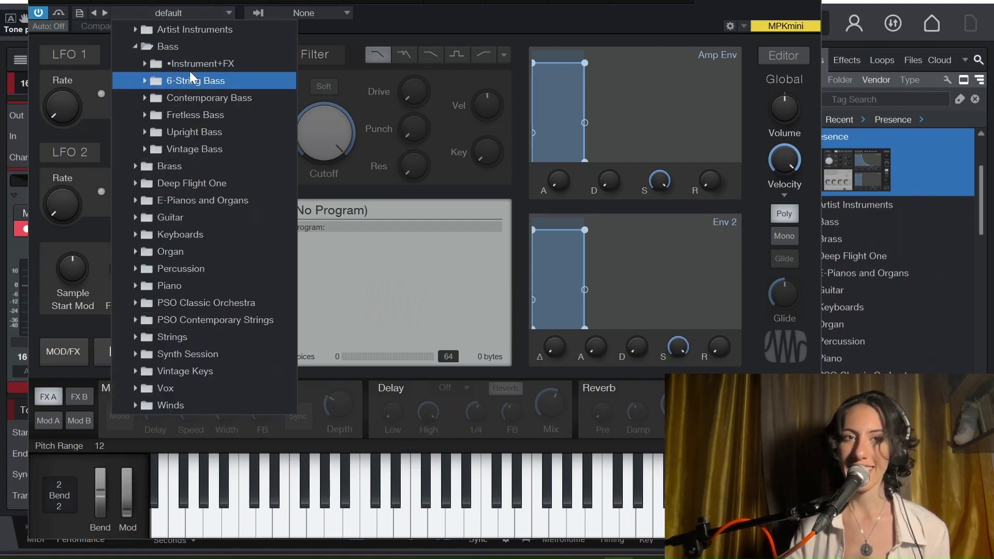
{"action": "left_click", "coordinate": [188, 66]}
{"action": "left_click", "coordinate": [229, 269]}
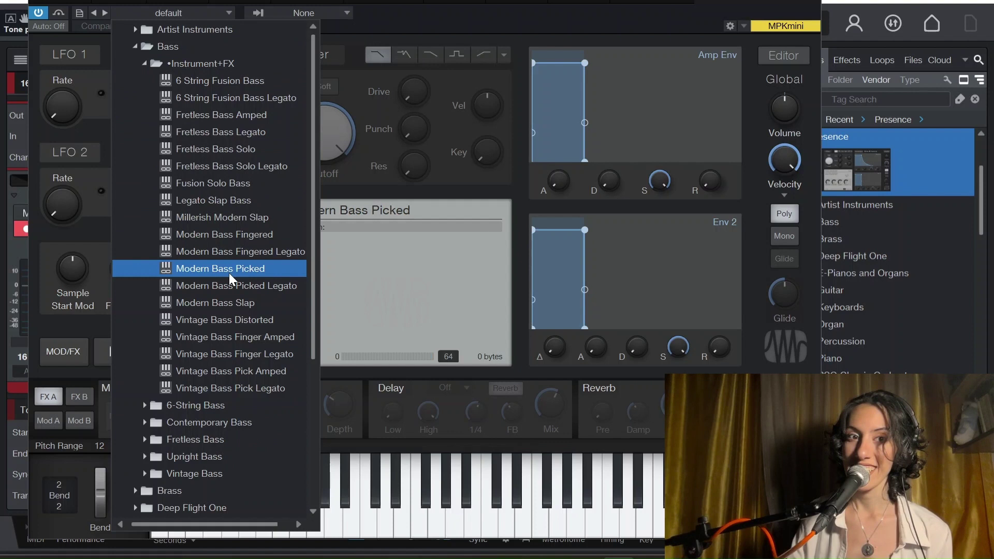
{"action": "left_click", "coordinate": [441, 487]}
{"action": "left_click", "coordinate": [441, 492]}
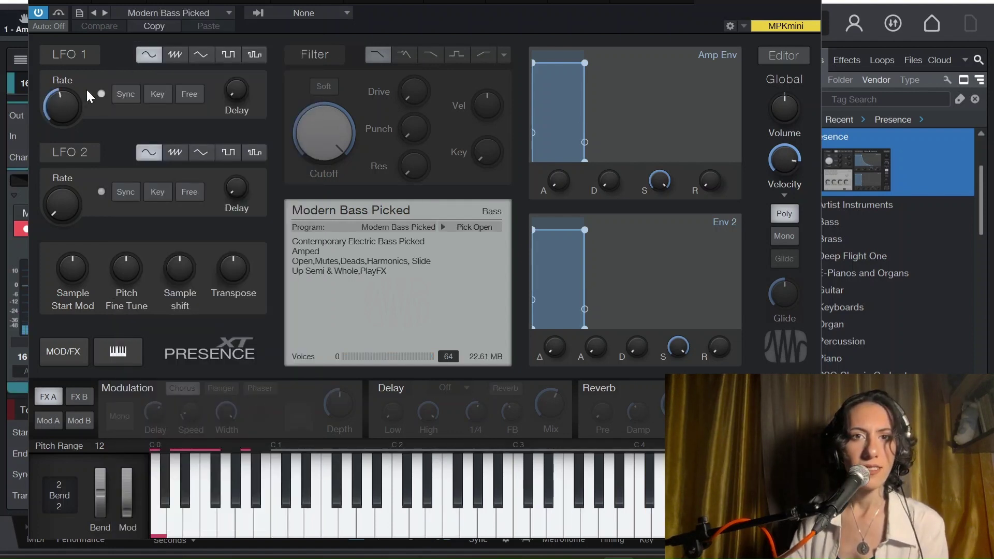
Enable Presence's filter, lower its global volume to -19.9 dB, and audition the bass again.
{"action": "left_click", "coordinate": [326, 54]}
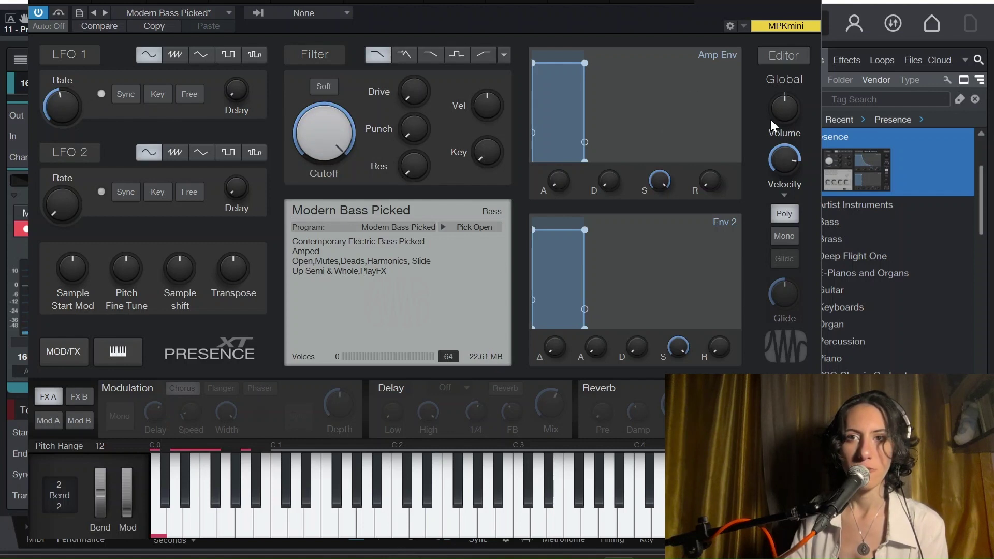
{"action": "left_click_drag", "start_coordinate": [785, 105], "coordinate": [785, 153]}
{"action": "left_click_drag", "start_coordinate": [384, 526], "coordinate": [400, 519]}
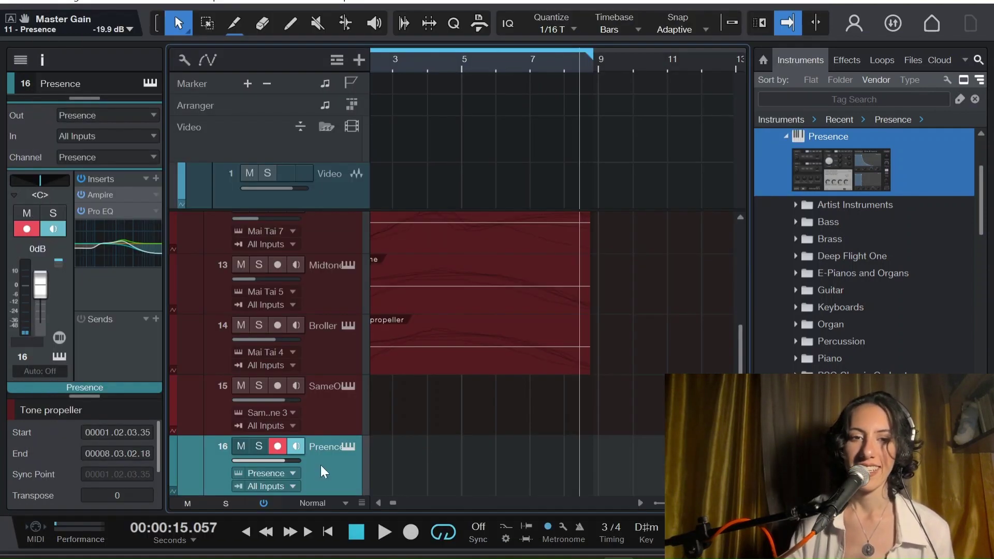
Create an instrument part on the Presence track and fill it with one C3 note ending at 00008.03.03.06.
{"action": "scroll", "coordinate": [322, 465], "scroll_direction": "down", "scroll_amount": 1}
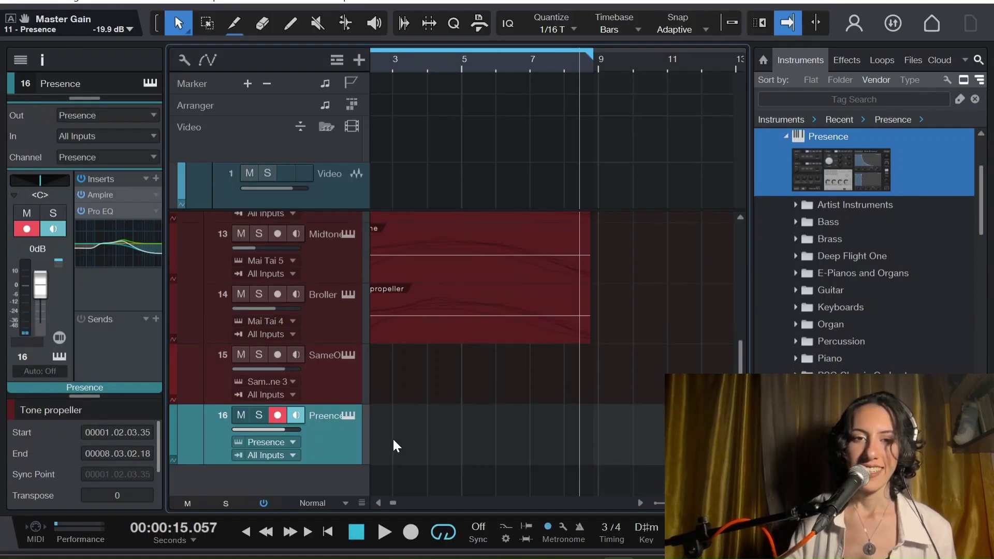
{"action": "double_click", "coordinate": [392, 437]}
{"action": "double_click", "coordinate": [398, 434]}
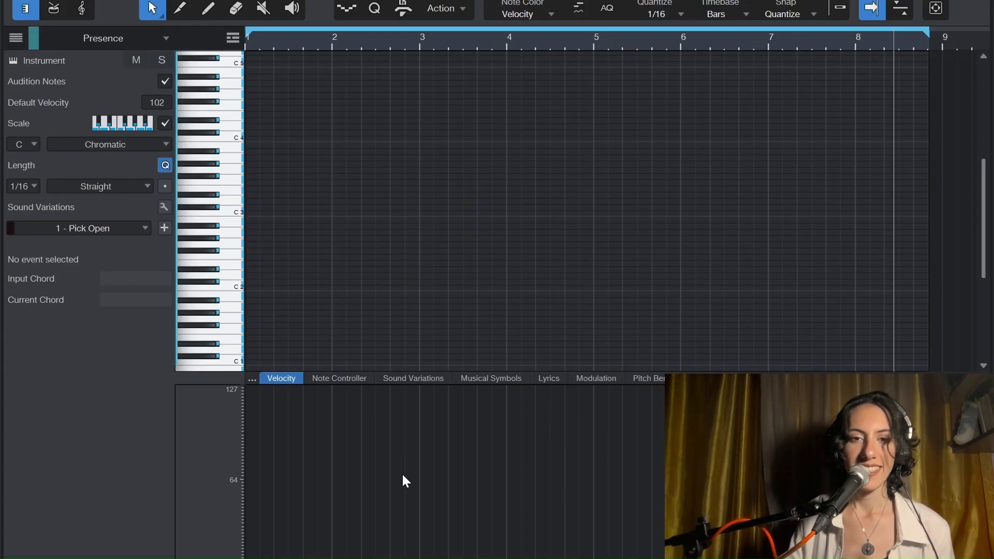
{"action": "left_click", "coordinate": [251, 213], "text": "ctrl"}
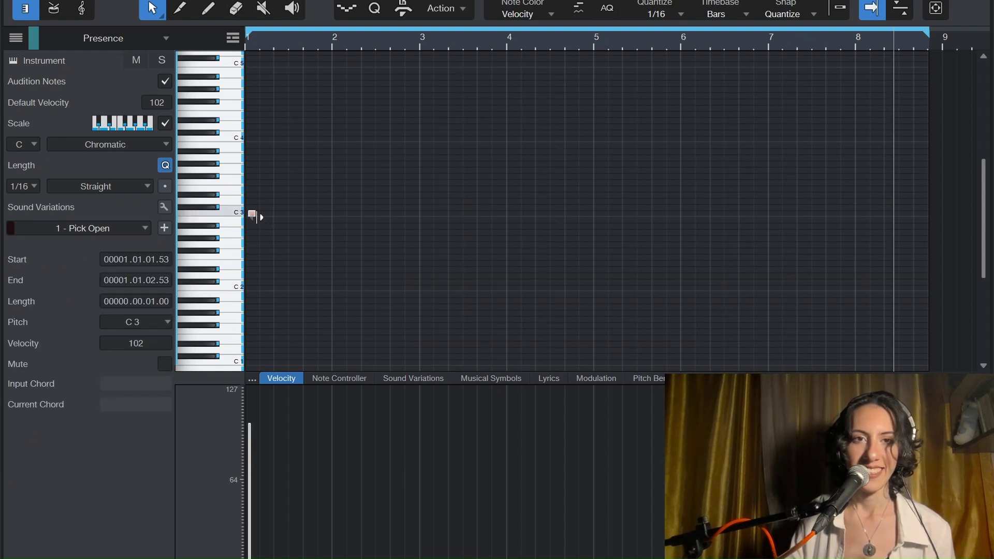
{"action": "left_click_drag", "start_coordinate": [254, 213], "coordinate": [925, 212]}
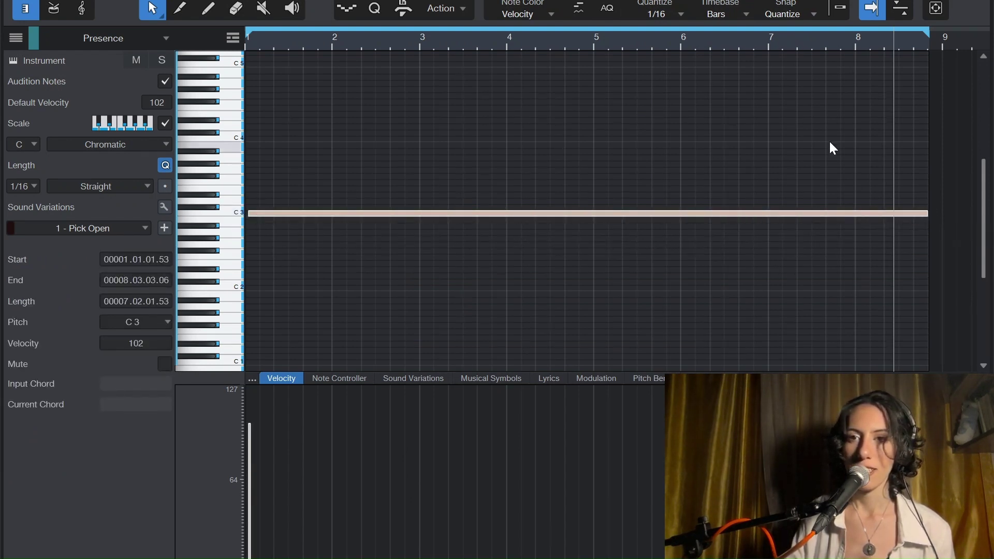
Transpose the long C3 bass note down two octaves to C1 and play it back.
{"action": "key", "text": "shift+Down"}
{"action": "key", "text": "shift+Down"}
{"action": "key", "text": "space"}
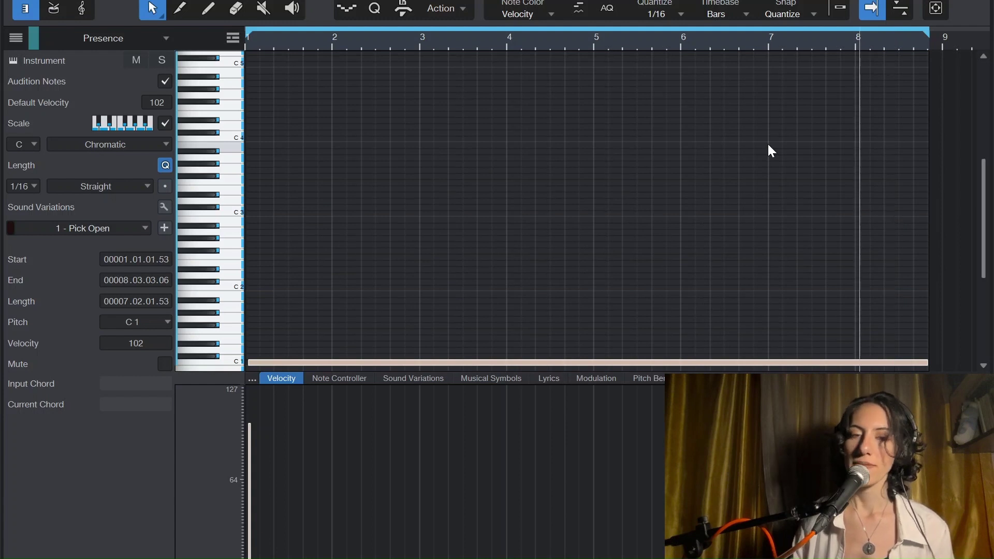
{"action": "scroll", "coordinate": [430, 259], "scroll_direction": "down", "scroll_amount": 2}
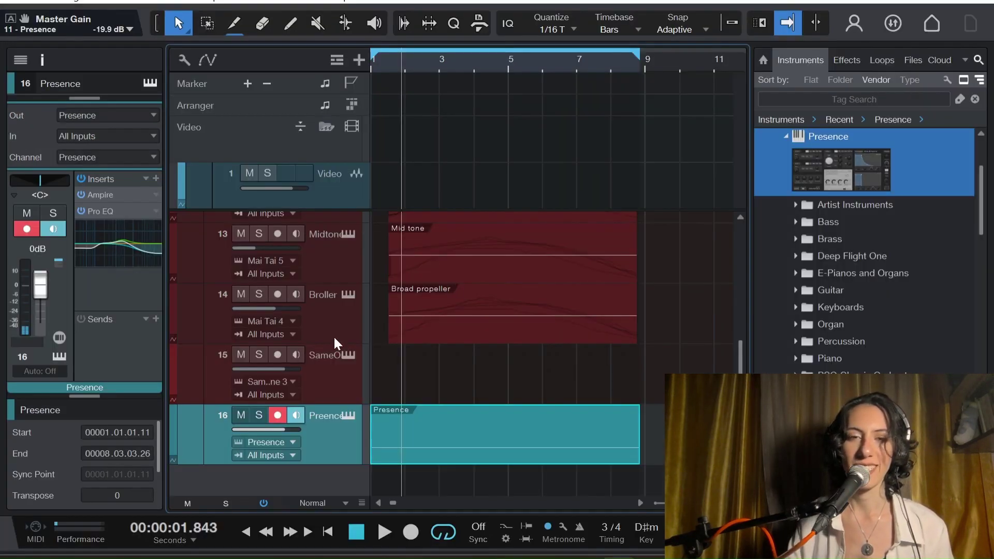
{"action": "scroll", "coordinate": [335, 343], "scroll_direction": "up", "scroll_amount": 3}
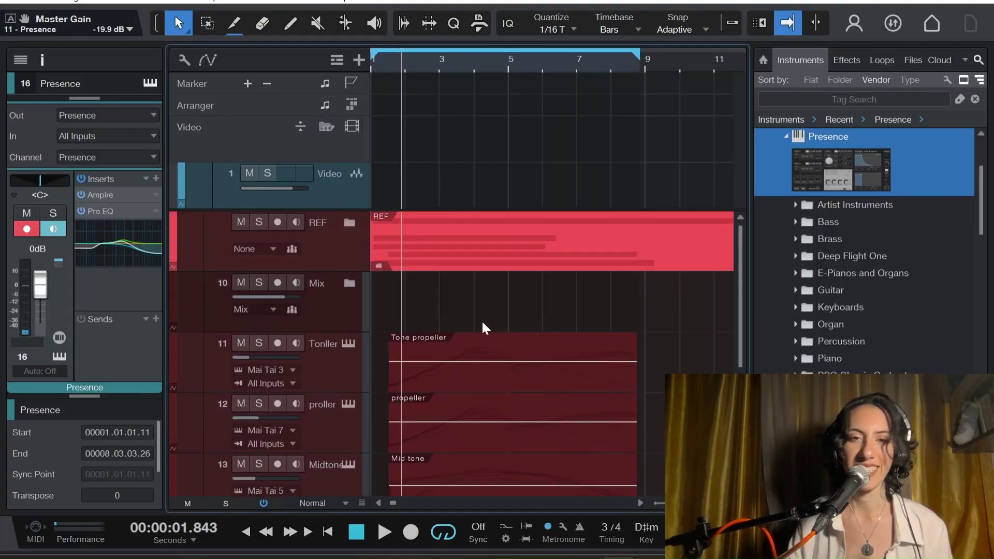
Mute the Tone propeller, propeller, Mid tone and Broad propeller parts and play the bass on its own.
{"action": "left_click_drag", "start_coordinate": [636, 396], "coordinate": [384, 223]}
{"action": "scroll", "coordinate": [460, 319], "scroll_direction": "down", "scroll_amount": 2}
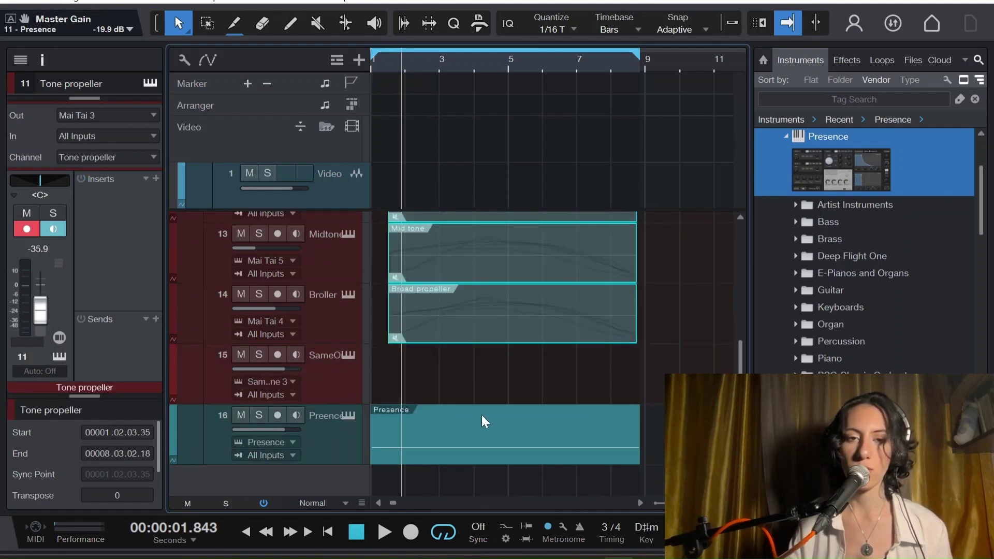
{"action": "key", "text": "comma"}
{"action": "key", "text": "space"}
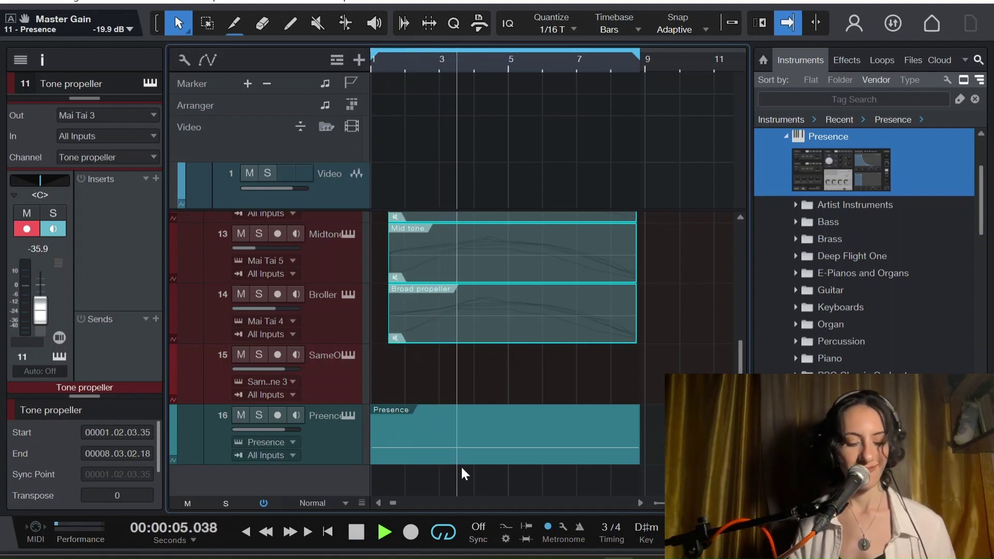
{"action": "key", "text": "space"}
Audition the Presence bass part once more and bounce it to a new audio track.
{"action": "left_click", "coordinate": [458, 436]}
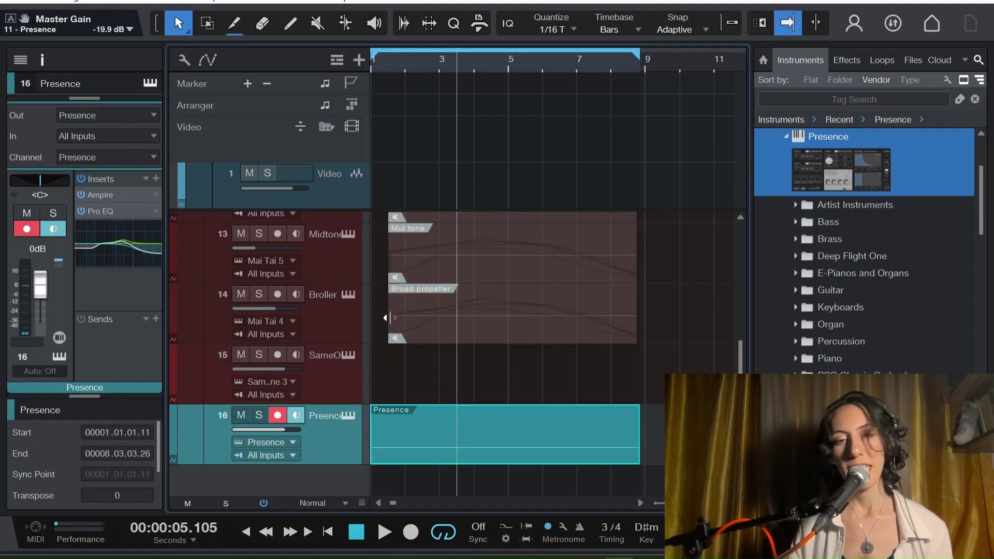
{"action": "key", "text": "space"}
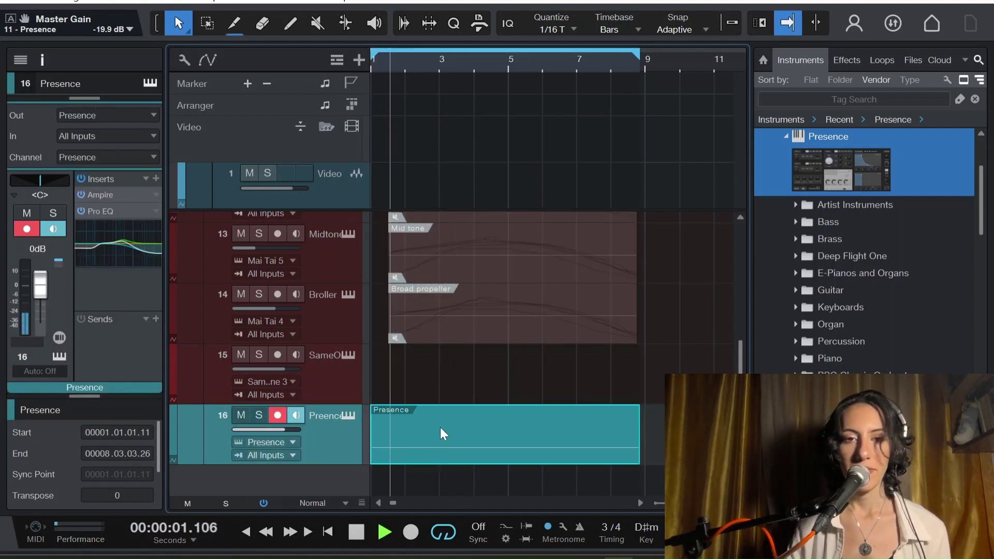
{"action": "key", "text": "space"}
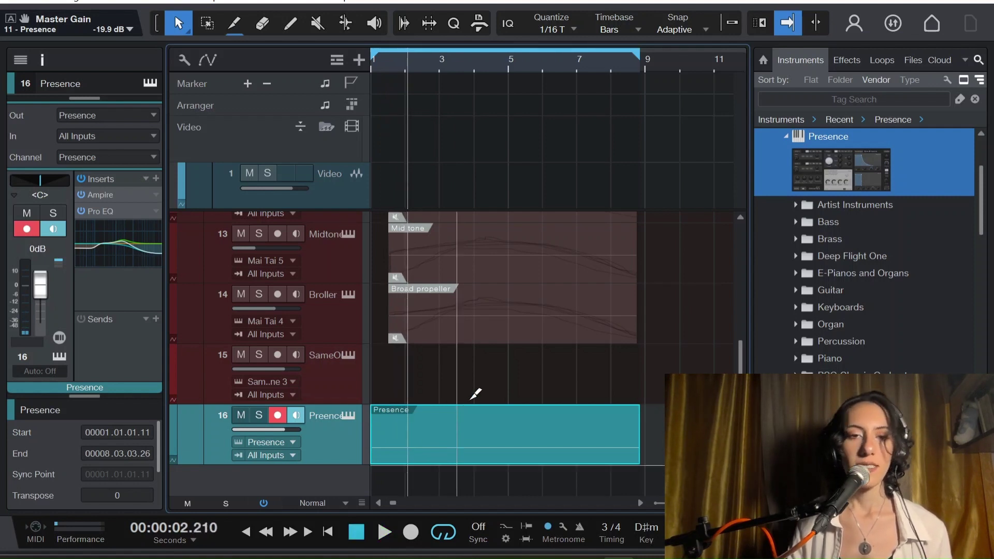
{"action": "key", "text": "ctrl+b"}
{"action": "scroll", "coordinate": [535, 422], "scroll_direction": "down", "scroll_amount": 2}
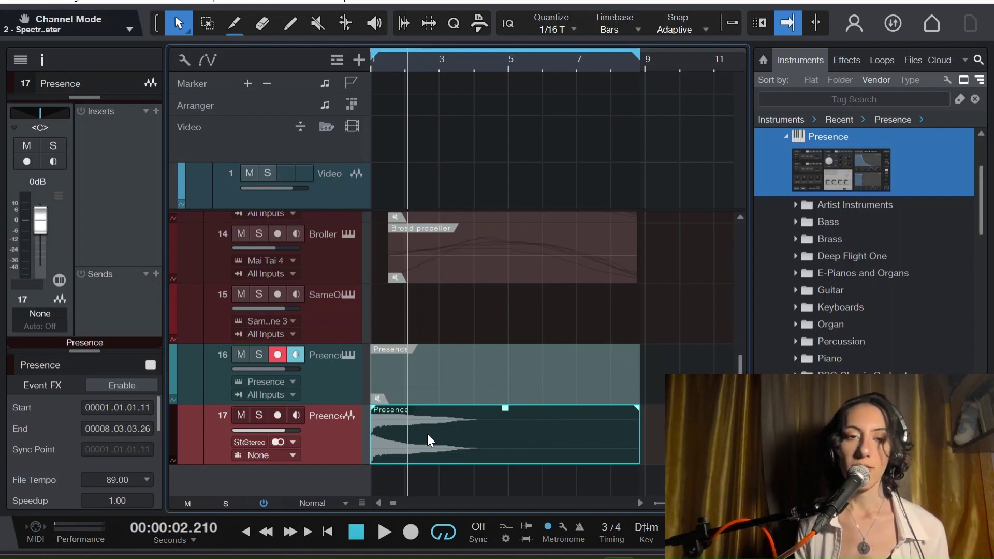
Send the bounced Presence audio event to a new SampleOne instrument and close the instrument window.
{"action": "right_click", "coordinate": [402, 437]}
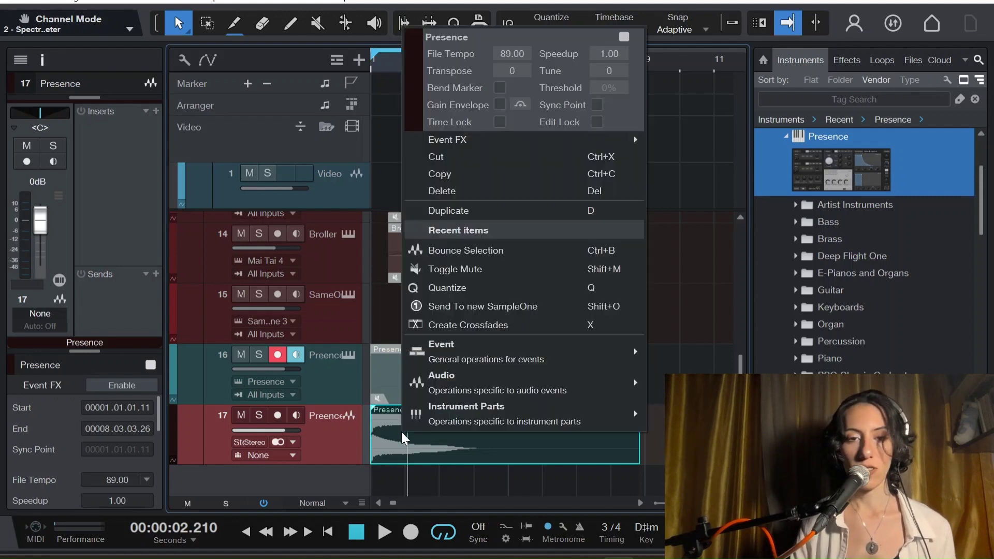
{"action": "mouse_move", "coordinate": [482, 393]}
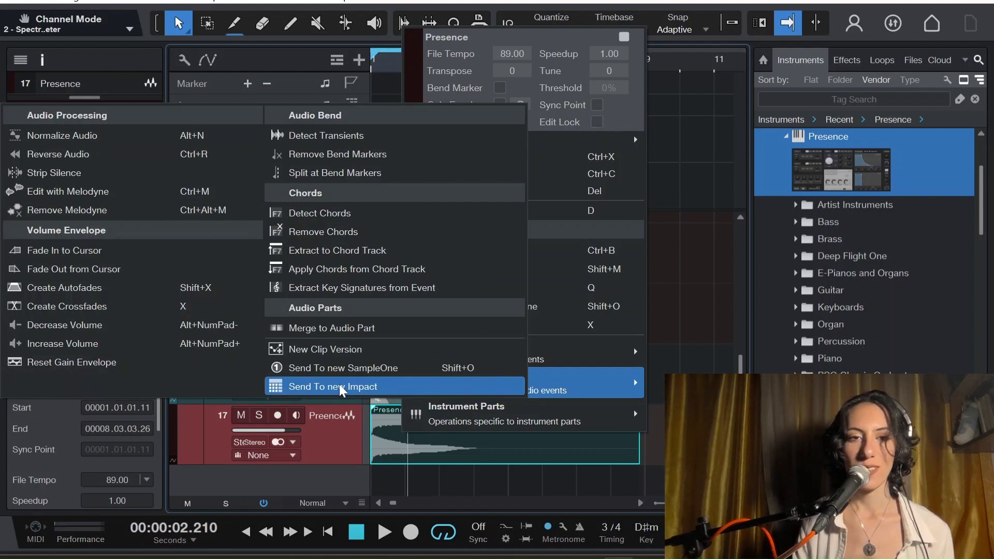
{"action": "left_click", "coordinate": [402, 478]}
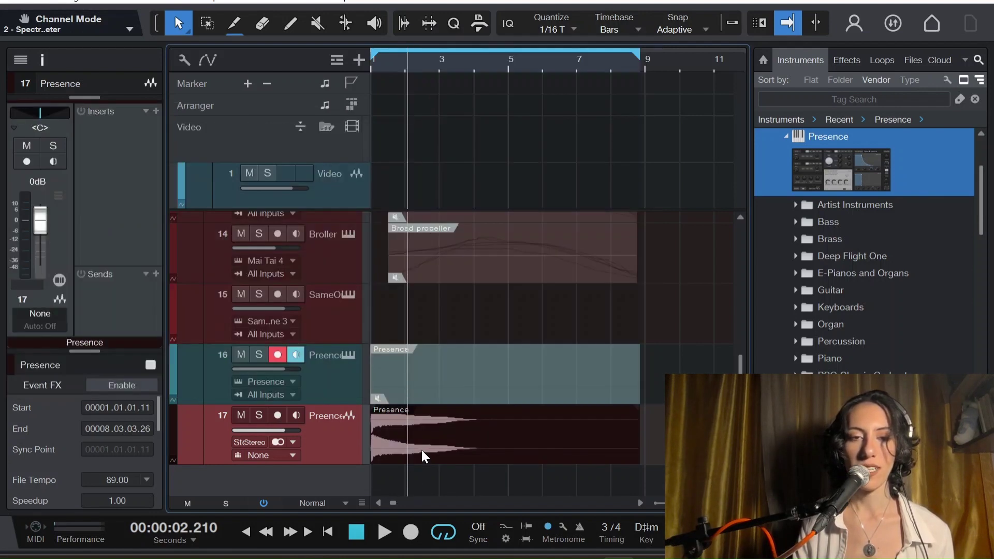
{"action": "left_click", "coordinate": [421, 447]}
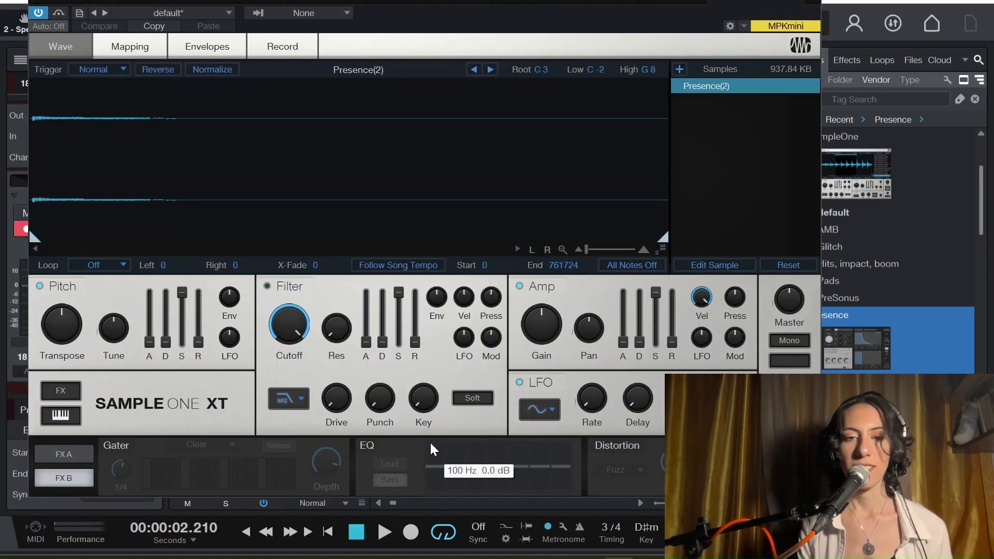
{"action": "left_click_drag", "start_coordinate": [755, 0], "coordinate": [714, 1]}
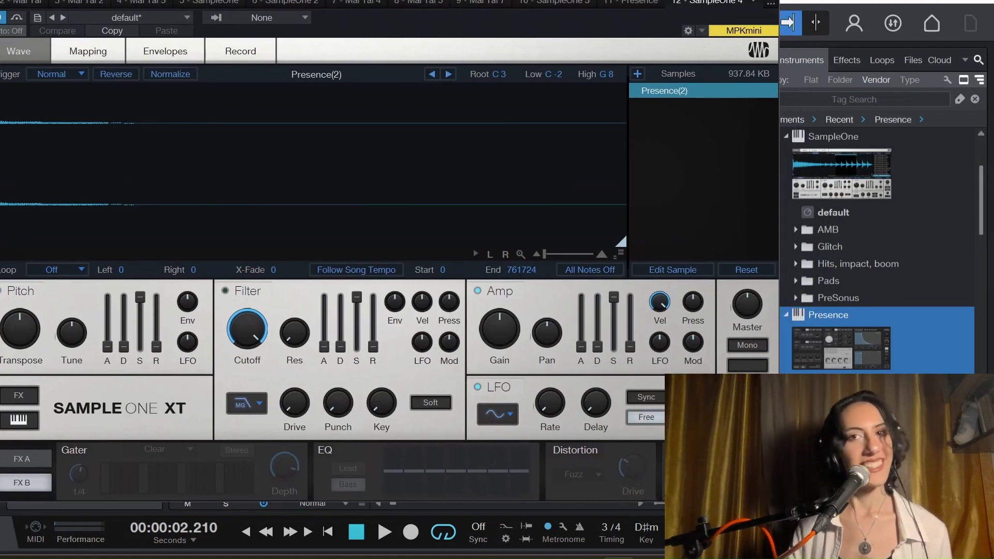
{"action": "left_click", "coordinate": [770, 1]}
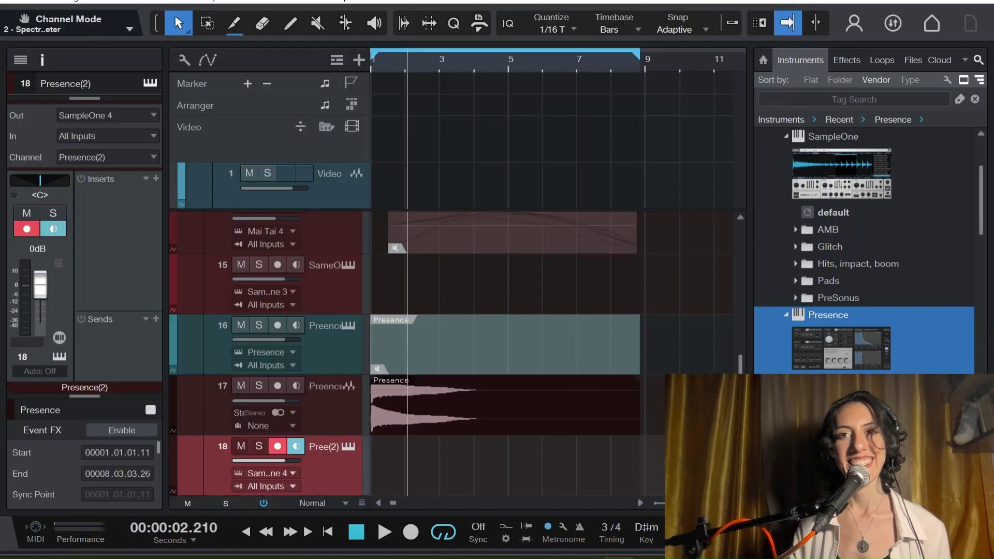
Delete the empty SampleOne track between the Broad propeller and Presence tracks.
{"action": "scroll", "coordinate": [405, 379], "scroll_direction": "up", "scroll_amount": 3}
{"action": "left_click", "coordinate": [356, 449]}
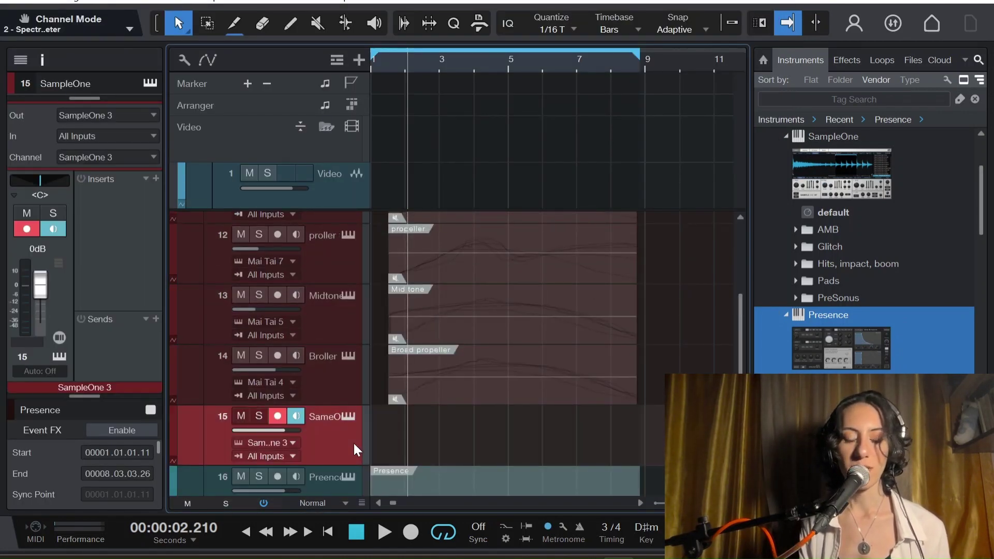
{"action": "key", "text": "Delete"}
{"action": "scroll", "coordinate": [345, 503], "scroll_direction": "up", "scroll_amount": 2}
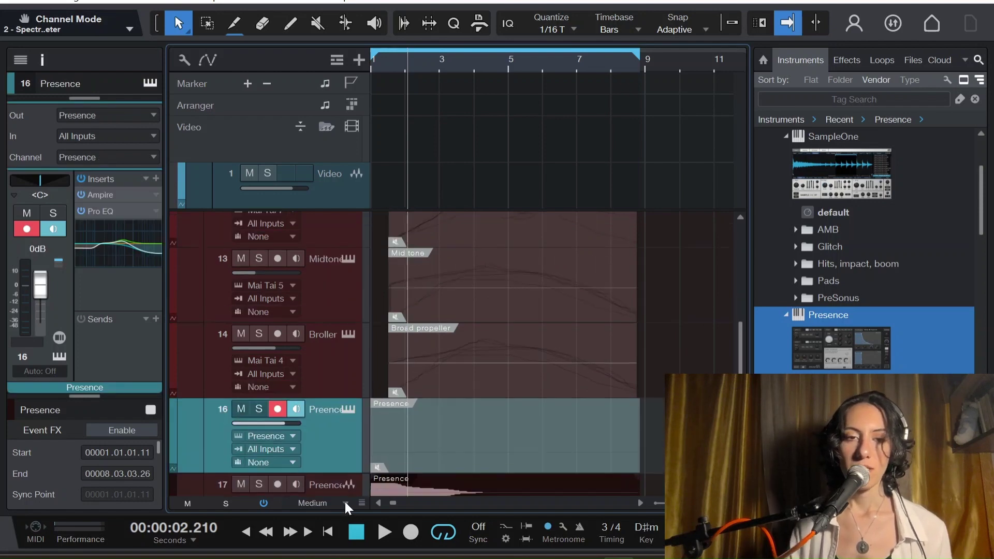
{"action": "key", "text": "ctrl+z"}
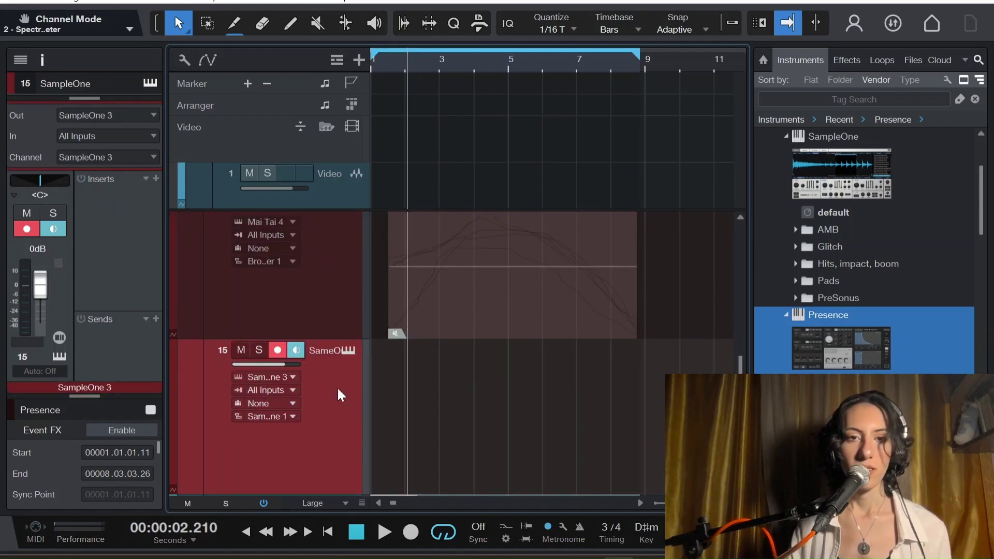
{"action": "key", "text": "Delete"}
{"action": "scroll", "coordinate": [347, 408], "scroll_direction": "down", "scroll_amount": 3}
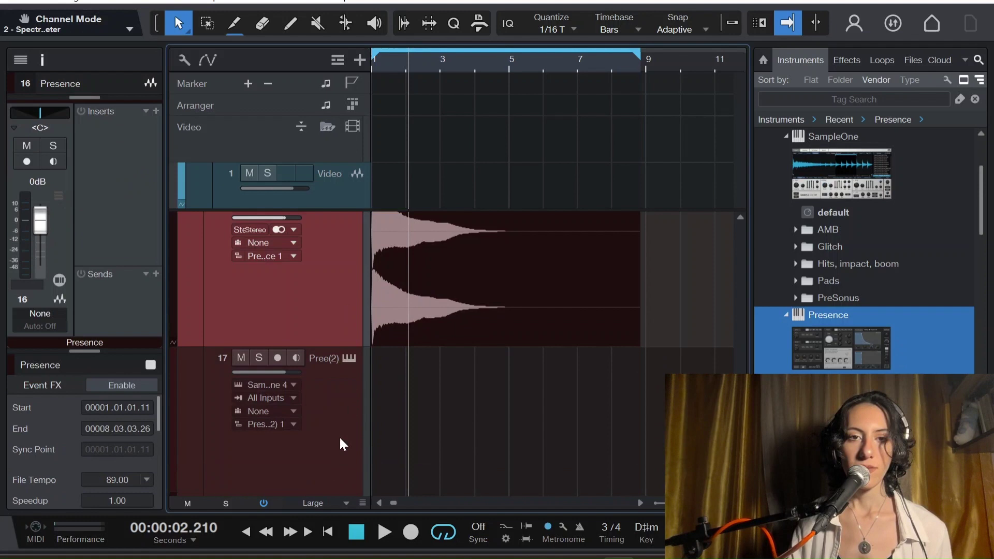
Delete the Presence(2) sampler track and the bounced Presence audio track, auditioning the audio in between.
{"action": "left_click", "coordinate": [340, 444]}
{"action": "key", "text": "Delete"}
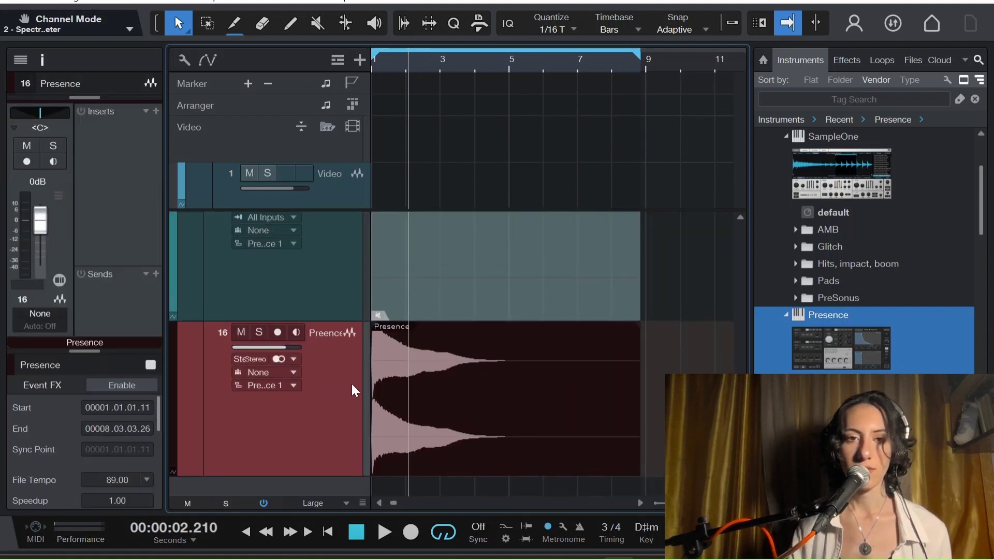
{"action": "key", "text": "KP_1"}
{"action": "key", "text": "space"}
{"action": "key", "text": "space"}
{"action": "left_click", "coordinate": [496, 395]}
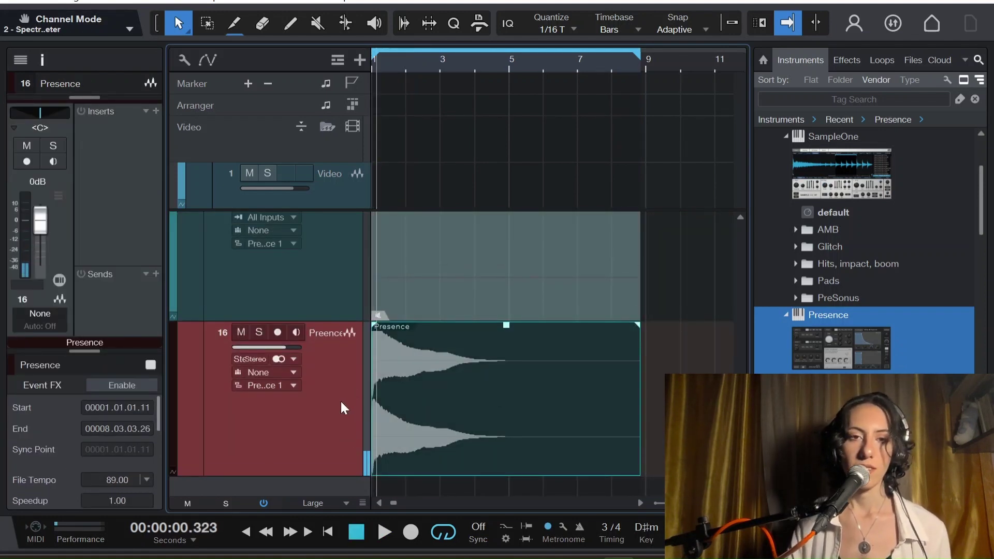
{"action": "key", "text": "Delete"}
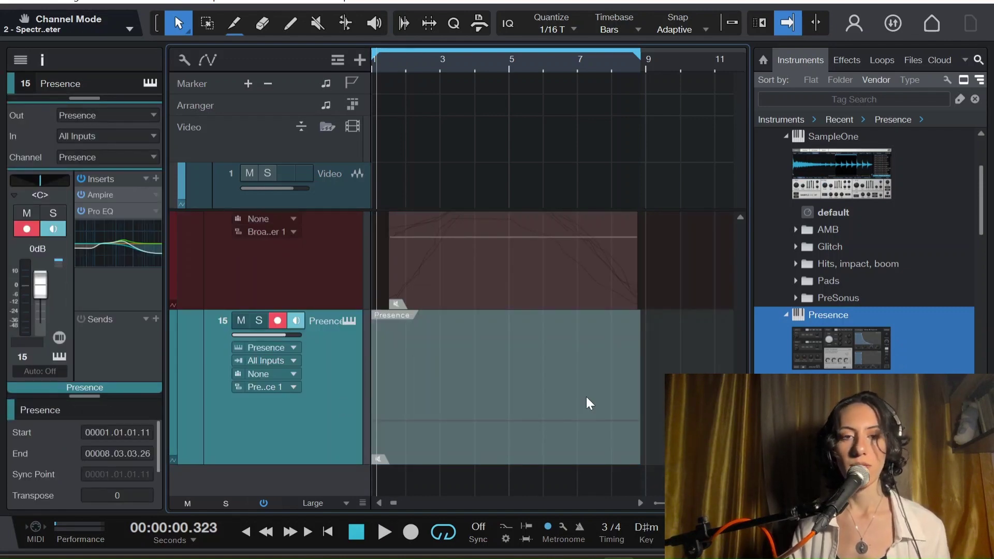
Remove the Presence bass instrument track below the Broad propeller track.
{"action": "key", "text": "shift+t"}
{"action": "scroll", "coordinate": [455, 403], "scroll_direction": "up", "scroll_amount": 1}
{"action": "scroll", "coordinate": [344, 483], "scroll_direction": "down", "scroll_amount": 1}
{"action": "left_click_drag", "start_coordinate": [368, 452], "coordinate": [367, 452]}
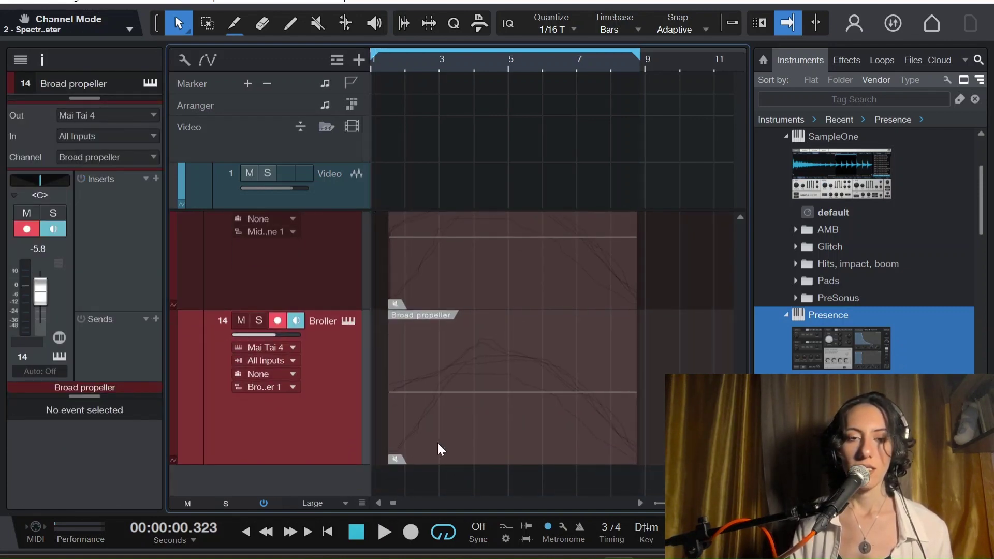
{"action": "scroll", "coordinate": [568, 440], "scroll_direction": "up", "scroll_amount": 3}
{"action": "scroll", "coordinate": [568, 438], "scroll_direction": "down", "scroll_amount": 3}
Undo the removal of the Presence instrument track and the bounced Presence audio track.
{"action": "key", "text": "ctrl+z"}
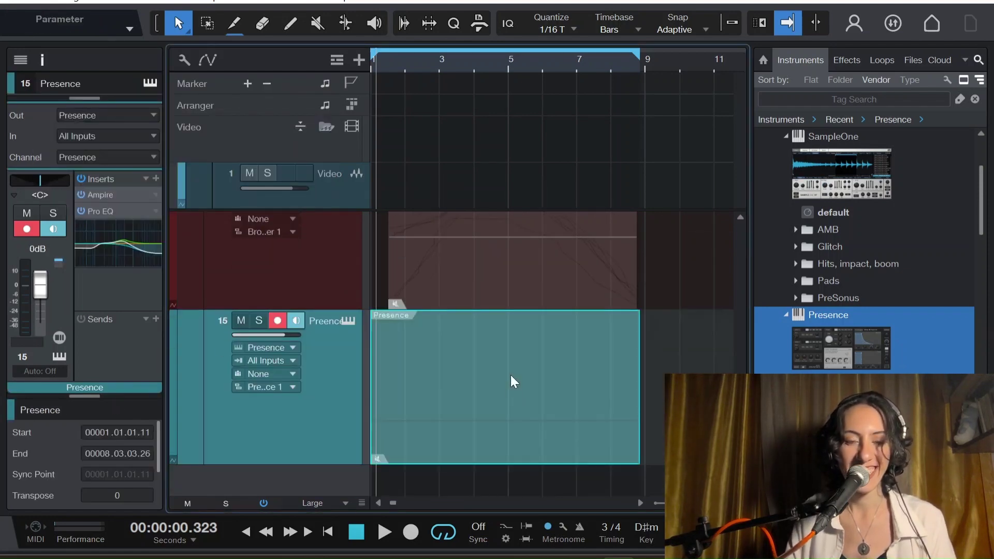
{"action": "key", "text": "ctrl+z"}
{"action": "scroll", "coordinate": [510, 382], "scroll_direction": "down", "scroll_amount": 1}
{"action": "scroll", "coordinate": [487, 385], "scroll_direction": "up", "scroll_amount": 3}
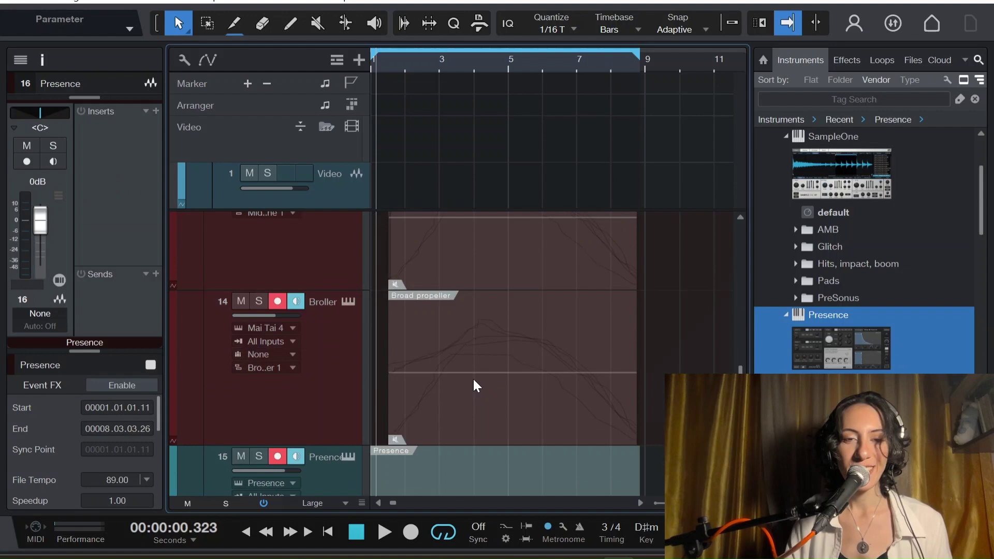
{"action": "scroll", "coordinate": [476, 386], "scroll_direction": "down", "scroll_amount": 2}
{"action": "scroll", "coordinate": [477, 385], "scroll_direction": "up", "scroll_amount": 4}
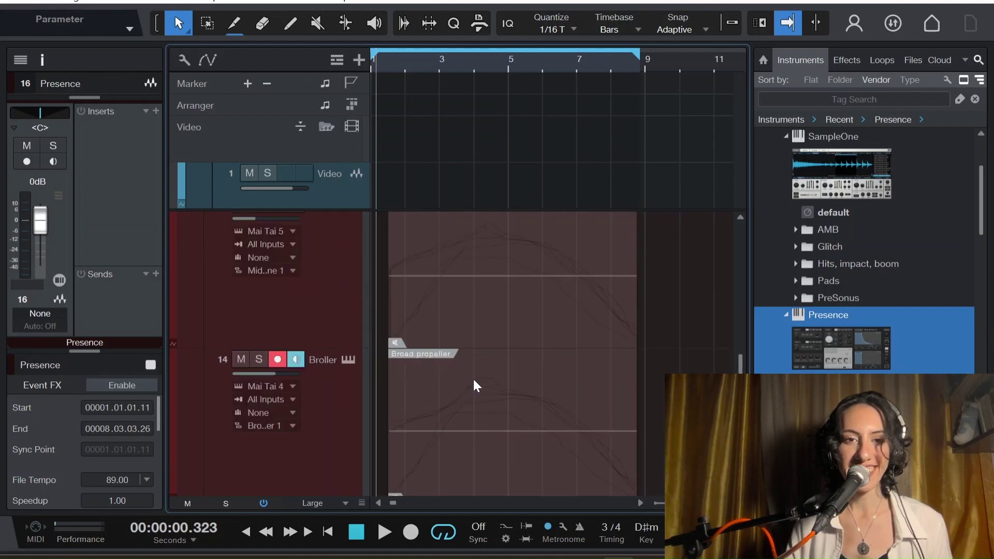
{"action": "scroll", "coordinate": [477, 386], "scroll_direction": "down", "scroll_amount": 5}
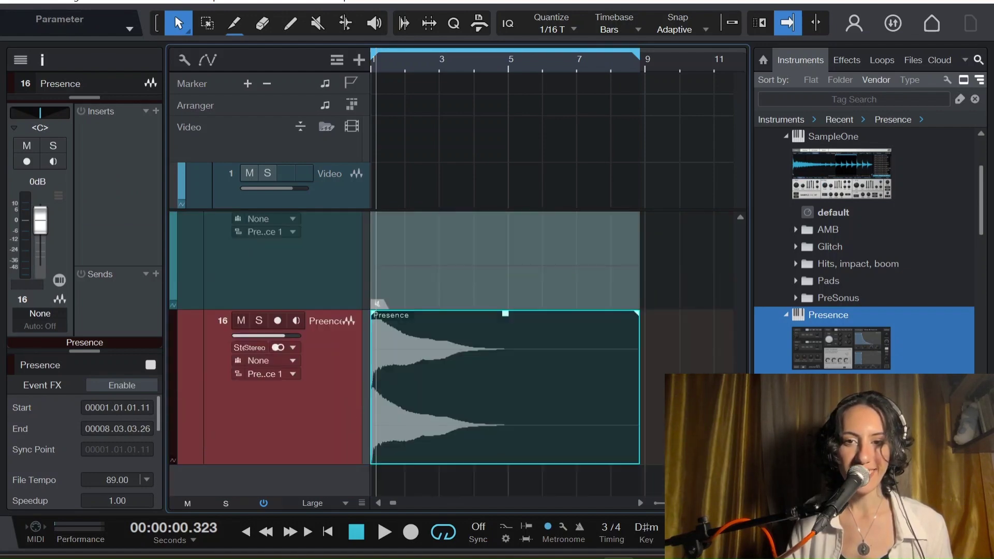
{"action": "scroll", "coordinate": [651, 446], "scroll_direction": "down", "scroll_amount": 1}
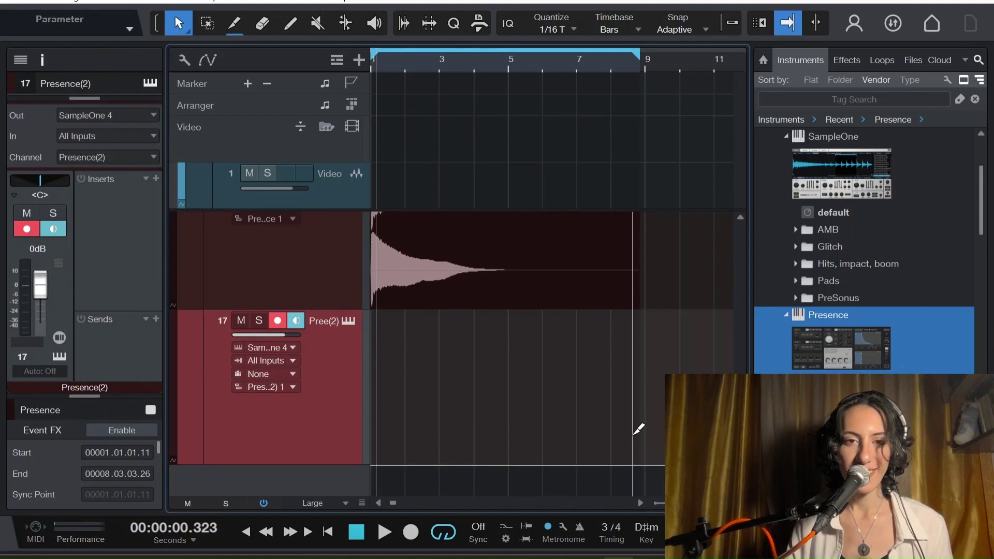
Undo the remaining deletions back to before the empty SampleOne track was removed.
{"action": "key", "text": "ctrl+z"}
{"action": "key", "text": "ctrl+z"}
{"action": "scroll", "coordinate": [605, 435], "scroll_direction": "down", "scroll_amount": 6}
{"action": "scroll", "coordinate": [574, 431], "scroll_direction": "up", "scroll_amount": 3}
{"action": "scroll", "coordinate": [571, 431], "scroll_direction": "down", "scroll_amount": 4}
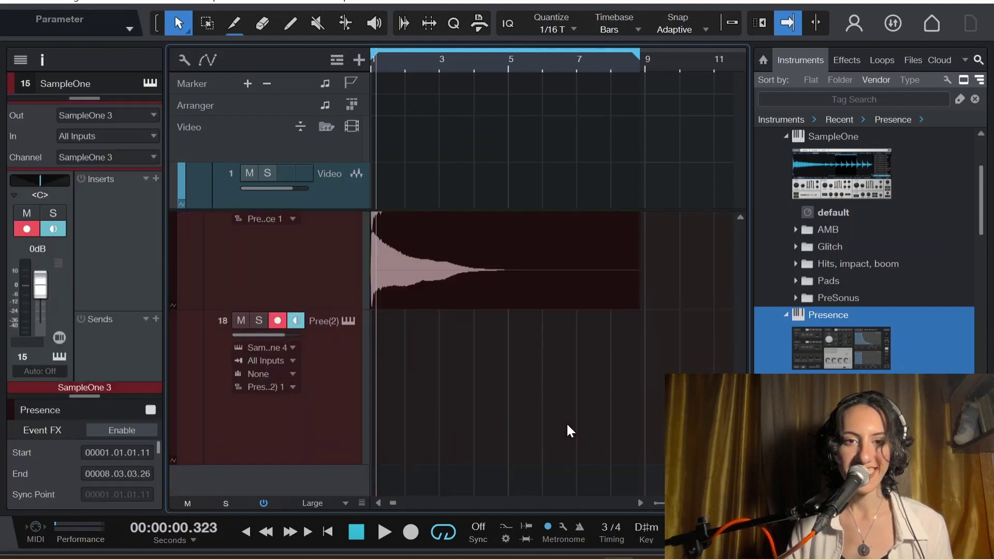
{"action": "scroll", "coordinate": [399, 395], "scroll_direction": "up", "scroll_amount": 3}
{"action": "scroll", "coordinate": [359, 328], "scroll_direction": "down", "scroll_amount": 3}
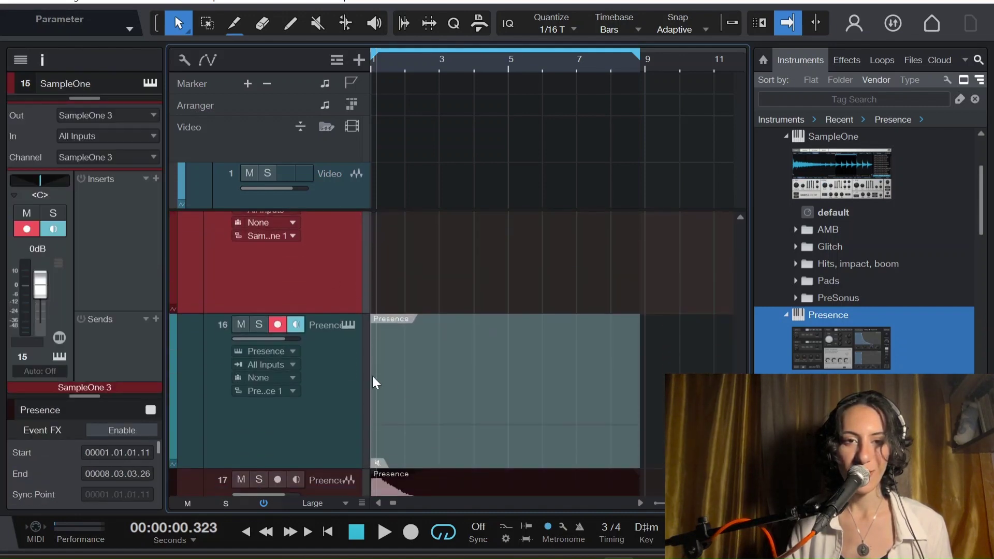
Open the SampleOne instrument of the Presence(2) track to check its loaded sample, and close it again.
{"action": "left_click", "coordinate": [317, 317]}
{"action": "left_click", "coordinate": [358, 354]}
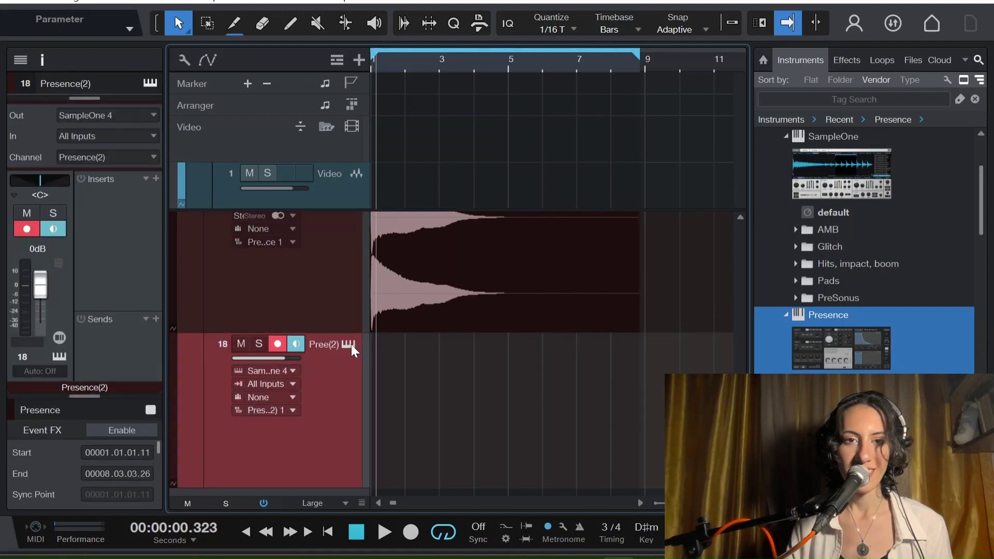
{"action": "left_click", "coordinate": [350, 345]}
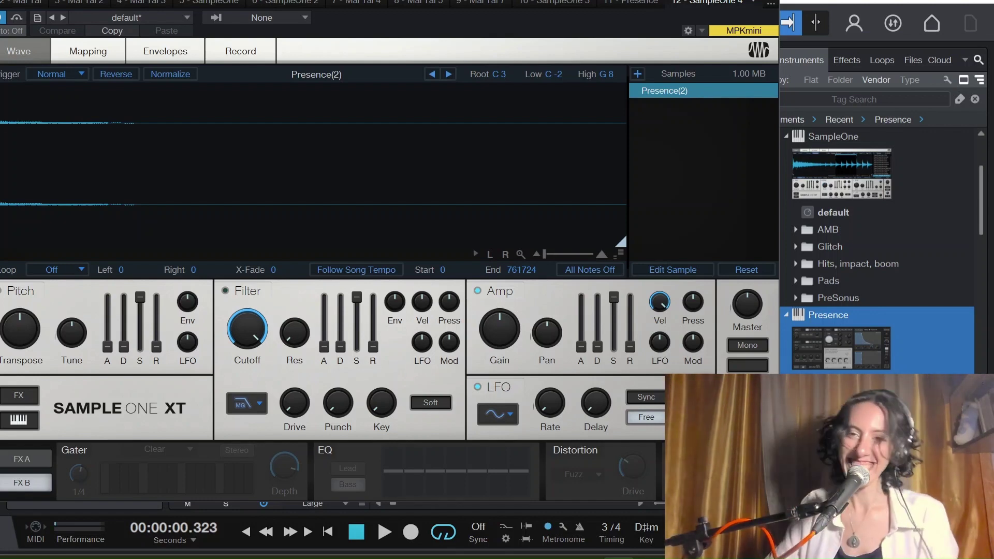
{"action": "key", "text": "F11"}
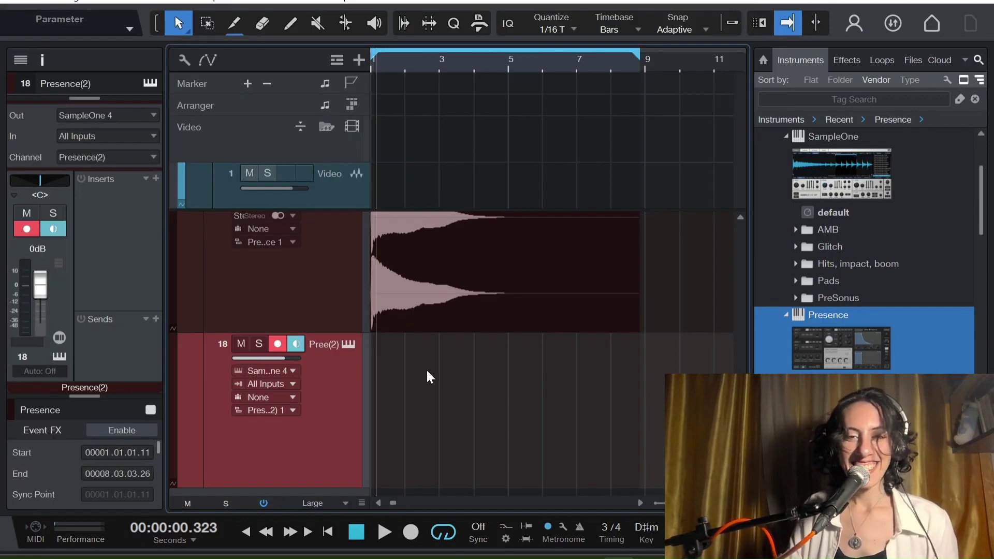
Rename the Presence(2) instrument track to Engine.
{"action": "scroll", "coordinate": [312, 422], "scroll_direction": "down", "scroll_amount": 1}
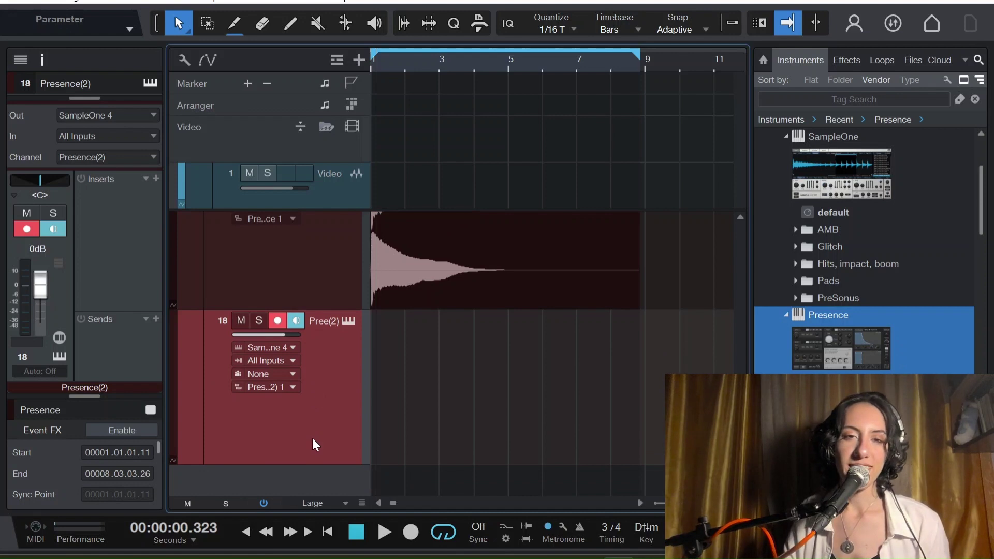
{"action": "double_click", "coordinate": [321, 321]}
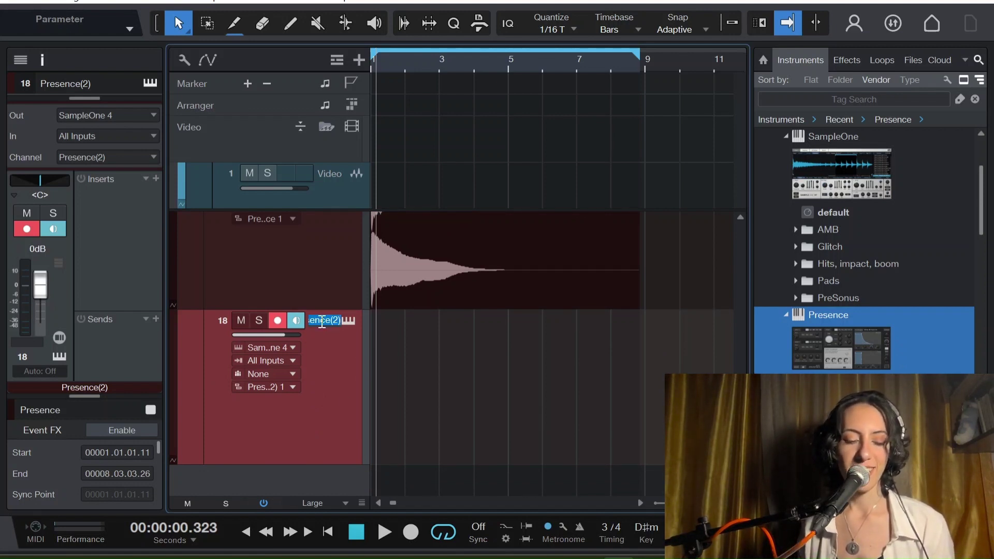
{"action": "type", "text": "Engine"}
{"action": "key", "text": "Return"}
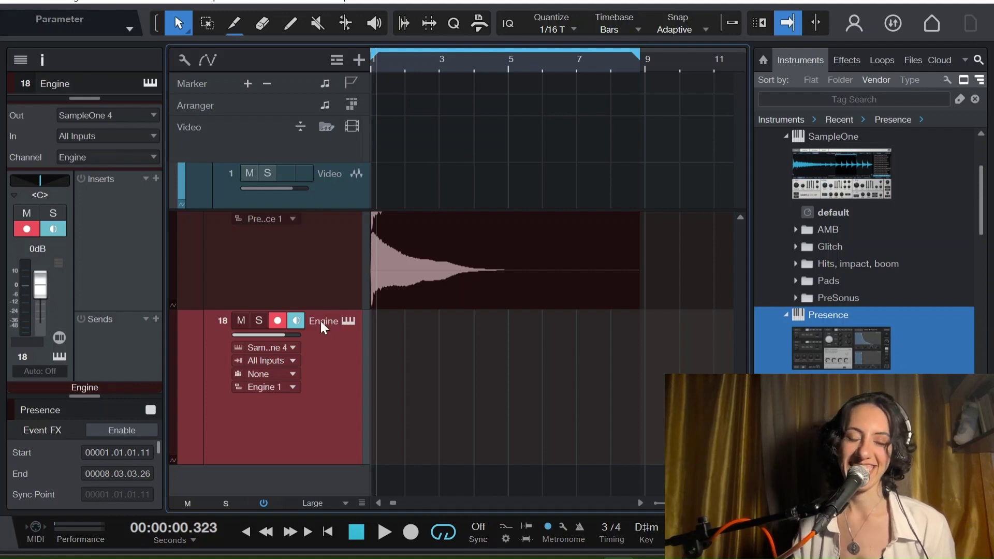
Remove the Presence audio track, the Presence instrument track and the empty SampleOne track above the Engine track.
{"action": "scroll", "coordinate": [341, 282], "scroll_direction": "up", "scroll_amount": 5}
{"action": "left_click", "coordinate": [327, 332]}
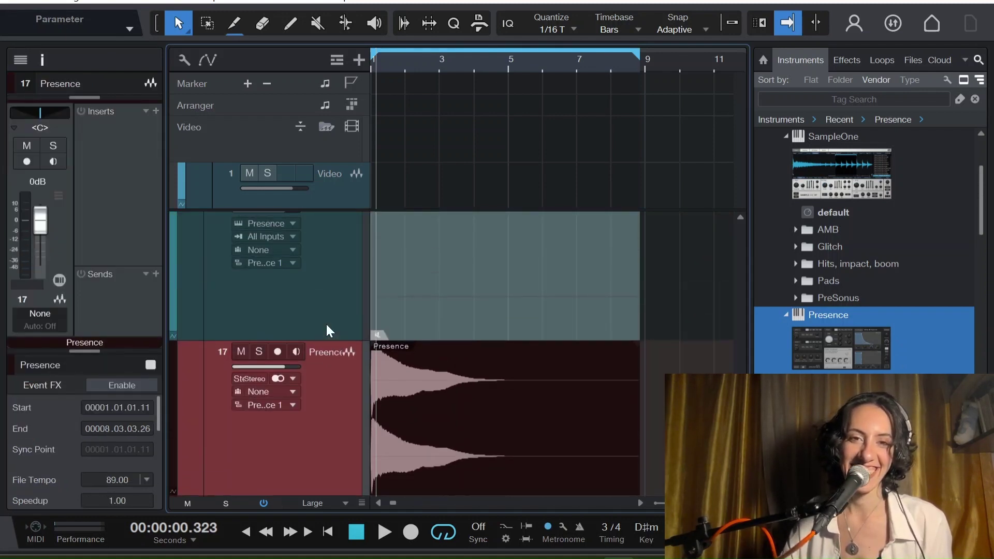
{"action": "scroll", "coordinate": [329, 325], "scroll_direction": "up", "scroll_amount": 1}
{"action": "left_click", "coordinate": [330, 318]}
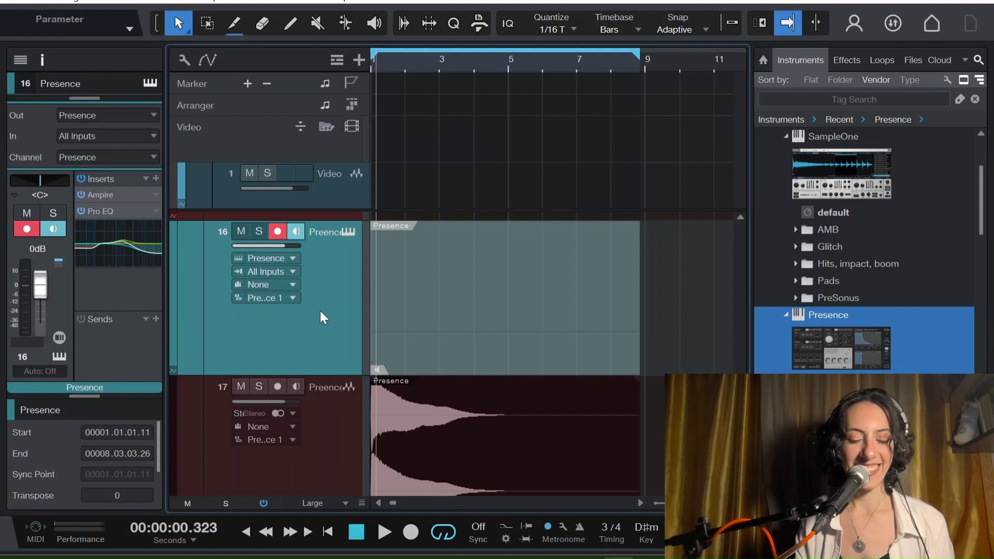
{"action": "key", "text": "shift+t"}
{"action": "key", "text": "shift+t"}
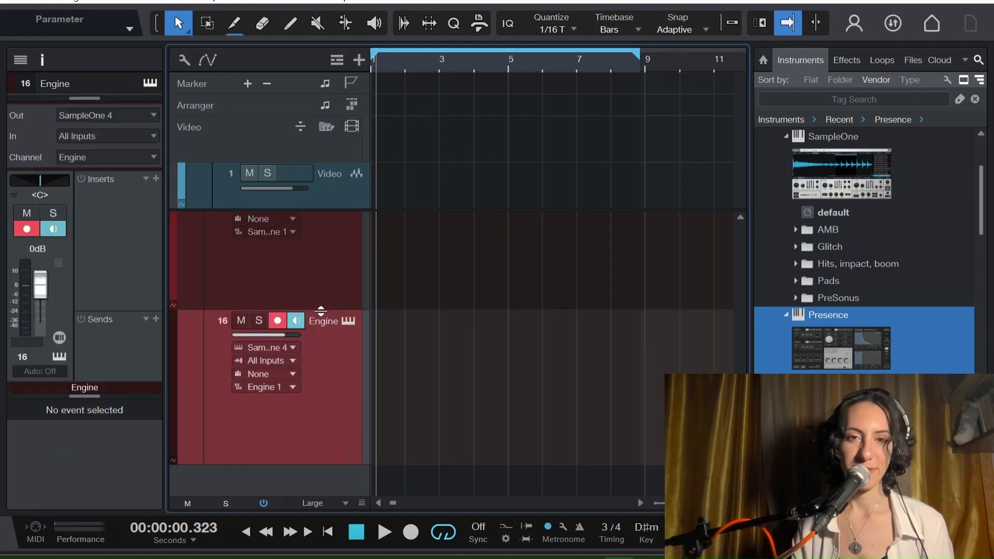
{"action": "left_click", "coordinate": [322, 304]}
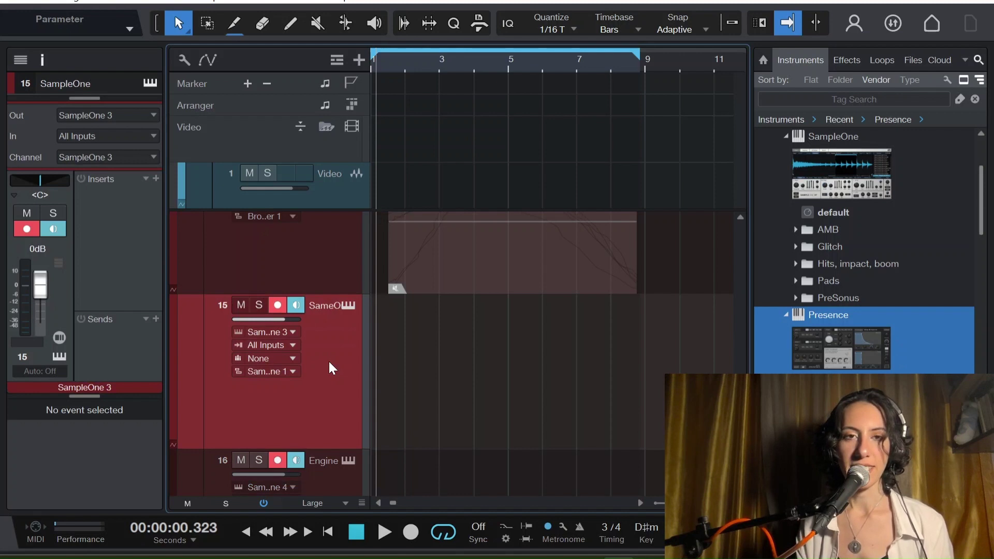
{"action": "key", "text": "shift+t"}
{"action": "key", "text": "space"}
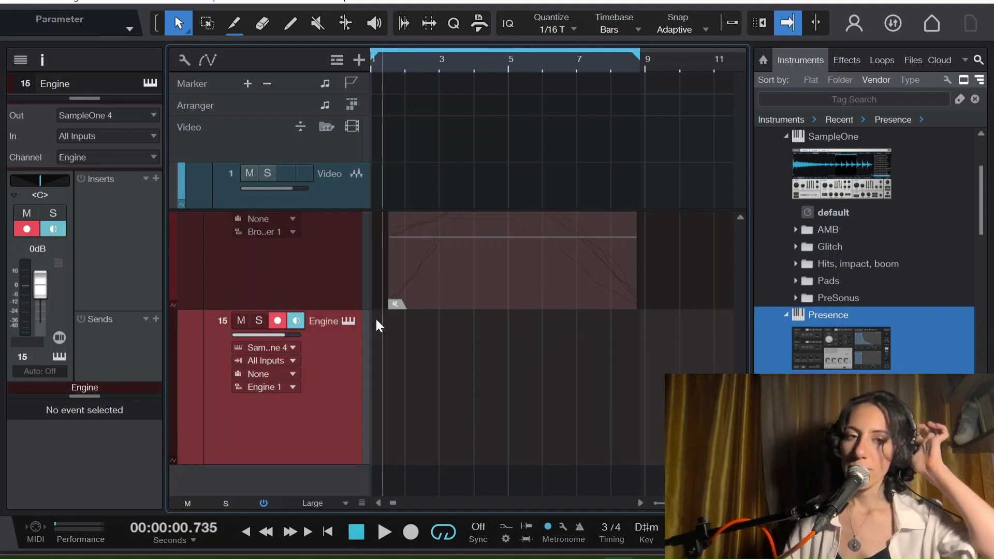
Create an Engine part with one sustained C3 note stretching from bar 1 to nearly the end of the part.
{"action": "left_click", "coordinate": [348, 322]}
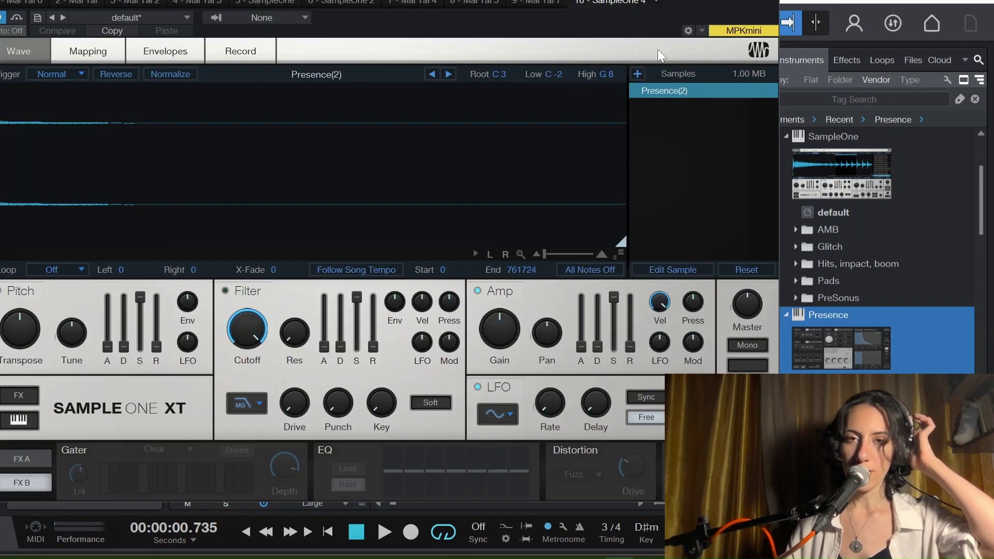
{"action": "left_click_drag", "start_coordinate": [658, 49], "coordinate": [718, 37]}
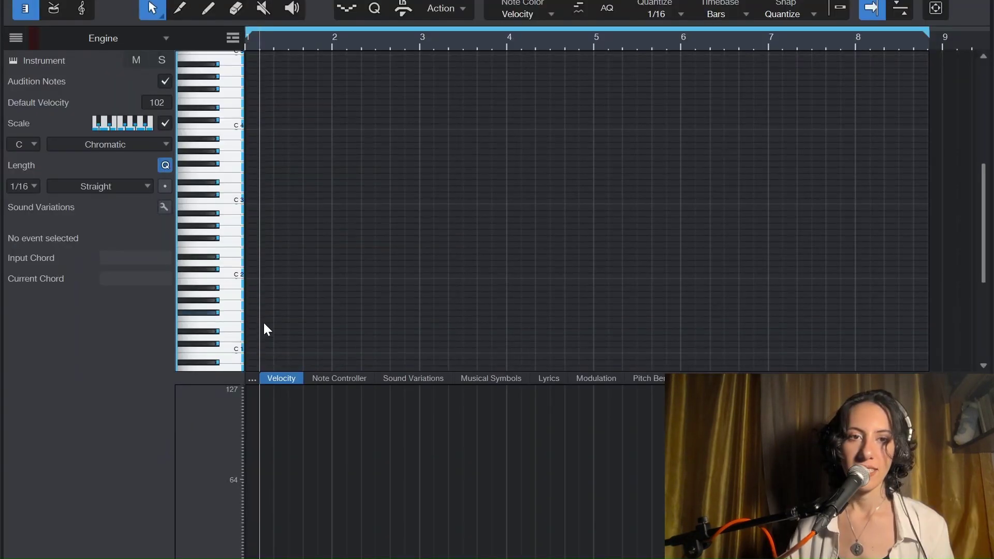
{"action": "double_click", "coordinate": [253, 352]}
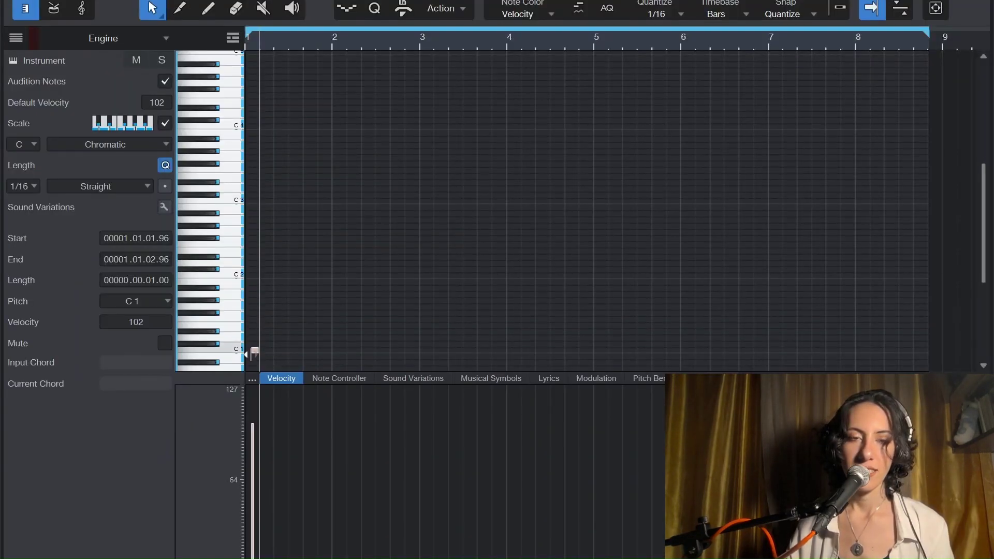
{"action": "left_click_drag", "start_coordinate": [250, 201], "coordinate": [920, 203]}
{"action": "left_click_drag", "start_coordinate": [920, 203], "coordinate": [921, 202]}
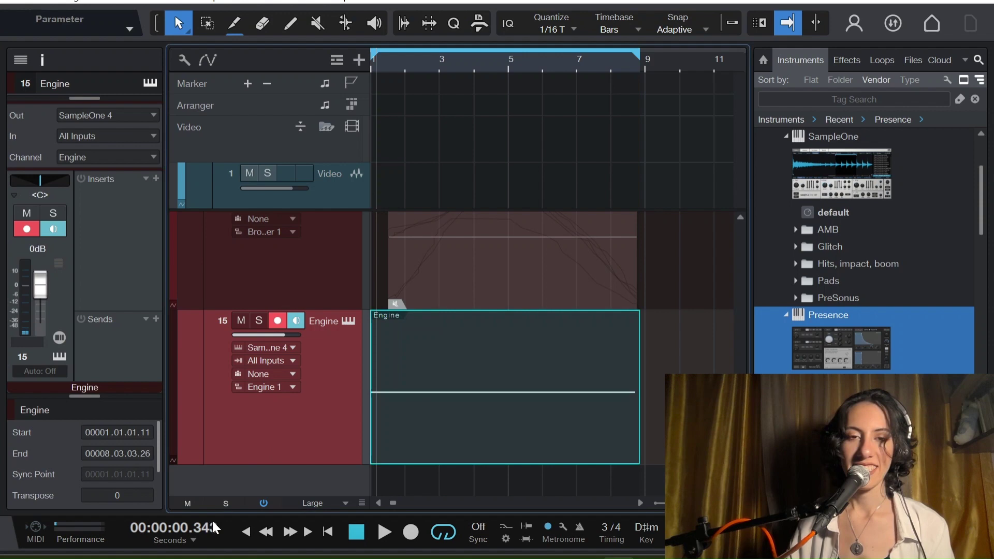
Trim the Presence(2) sample in the Engine track's SampleOne to start at 15764 and end at 54417, with Ping-Pong looping.
{"action": "left_click", "coordinate": [346, 322]}
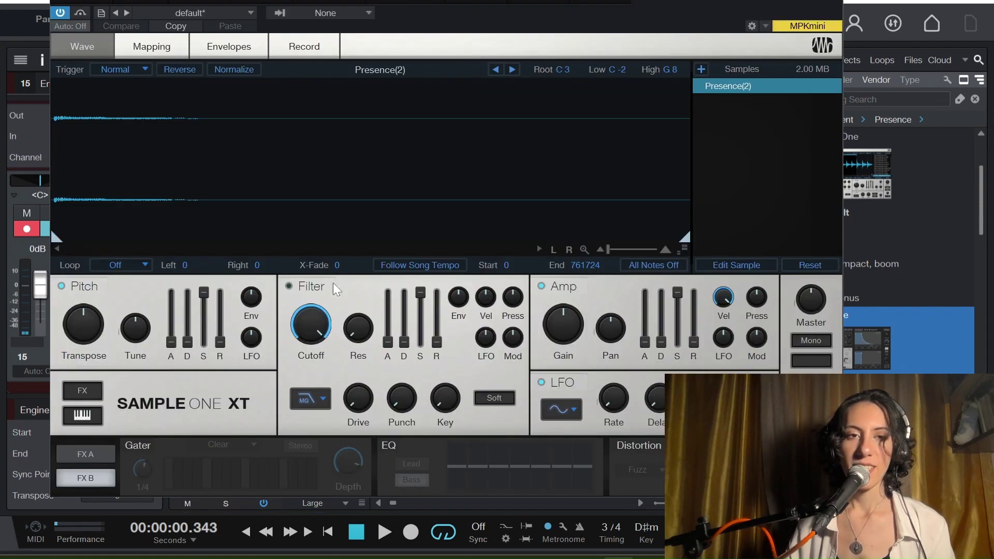
{"action": "left_click_drag", "start_coordinate": [57, 240], "coordinate": [65, 240]}
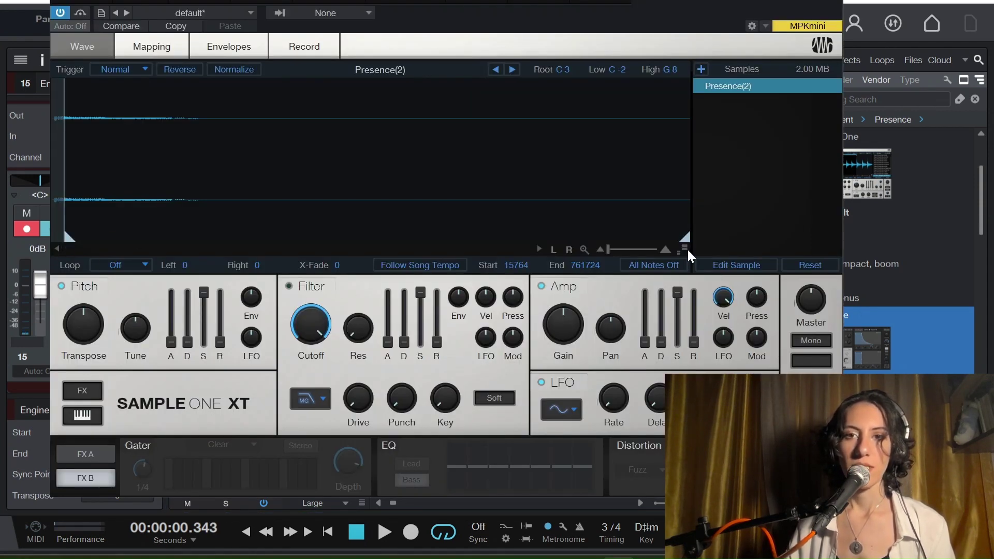
{"action": "mouse_move", "coordinate": [685, 238]}
{"action": "left_mouse_down"}
{"action": "mouse_move", "coordinate": [78, 232]}
{"action": "mouse_move", "coordinate": [107, 231]}
{"action": "mouse_move", "coordinate": [97, 231]}
{"action": "left_mouse_up"}
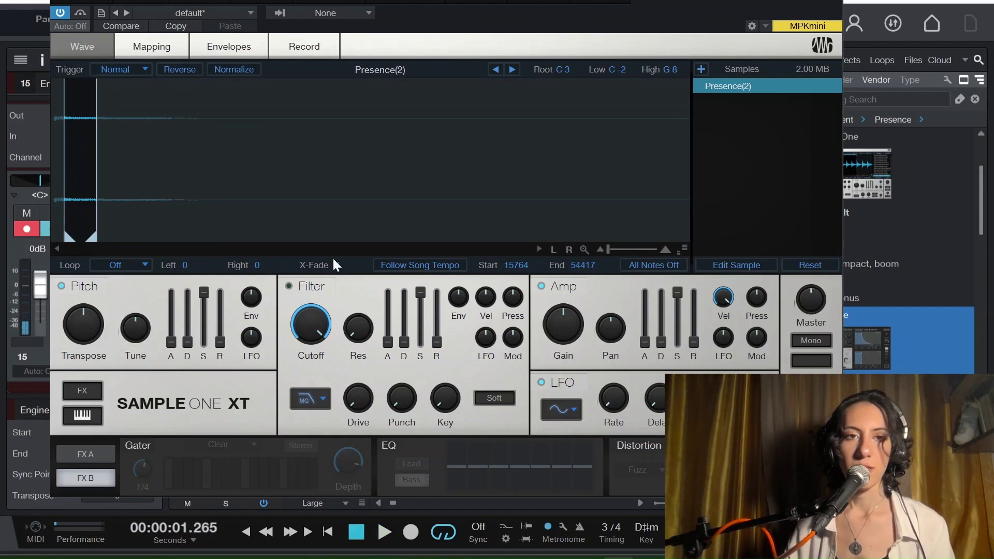
{"action": "left_click", "coordinate": [135, 271]}
{"action": "left_click", "coordinate": [133, 333]}
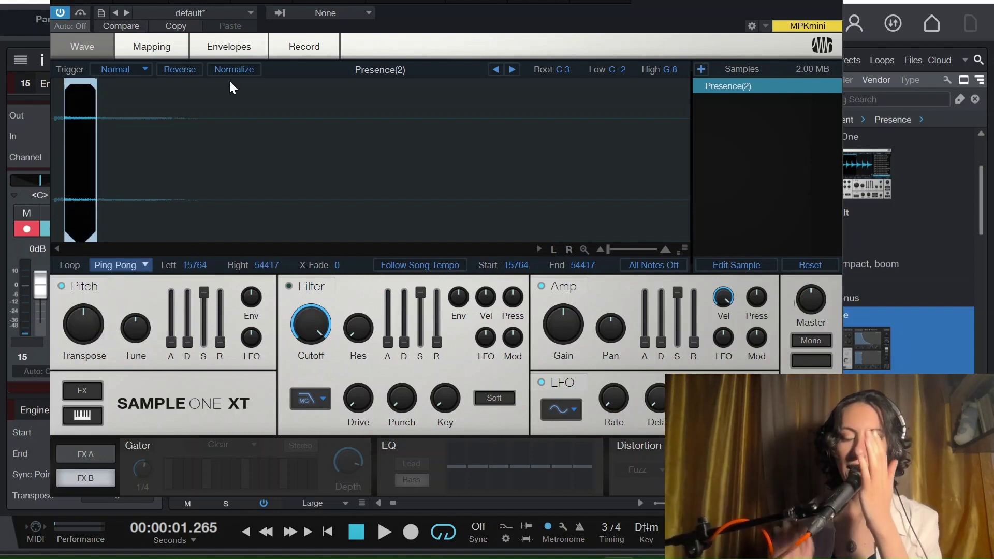
Narrow the sample by ear to loop points 24106 left and 34373 right, with start 24298 and end 32389.
{"action": "key", "text": "space"}
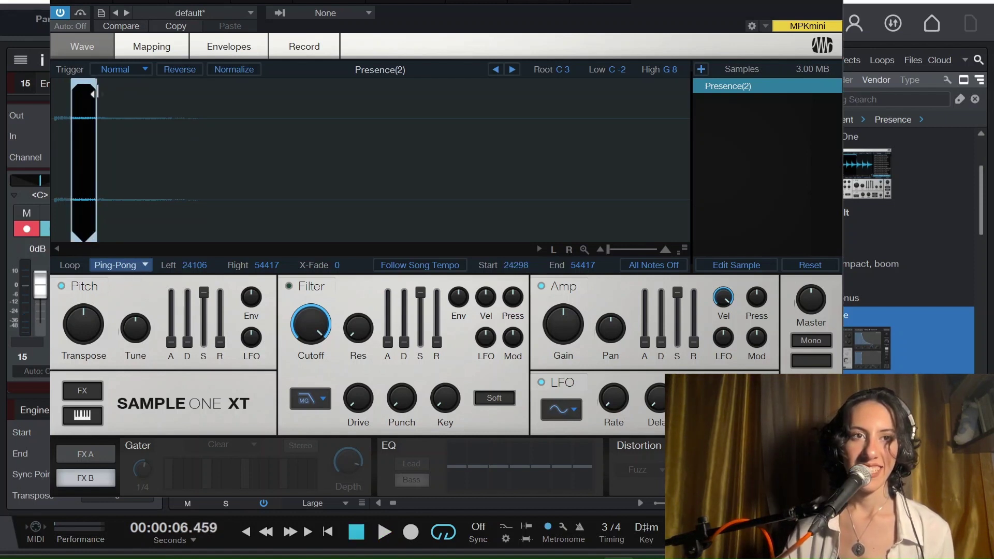
{"action": "left_click_drag", "start_coordinate": [95, 91], "coordinate": [87, 84]}
{"action": "left_click_drag", "start_coordinate": [94, 235], "coordinate": [85, 241]}
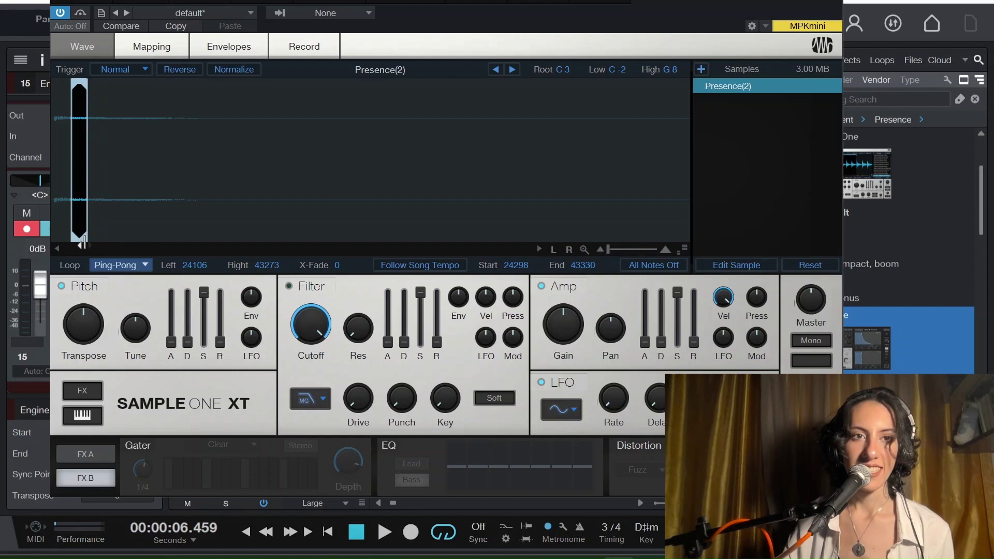
{"action": "key", "text": "space"}
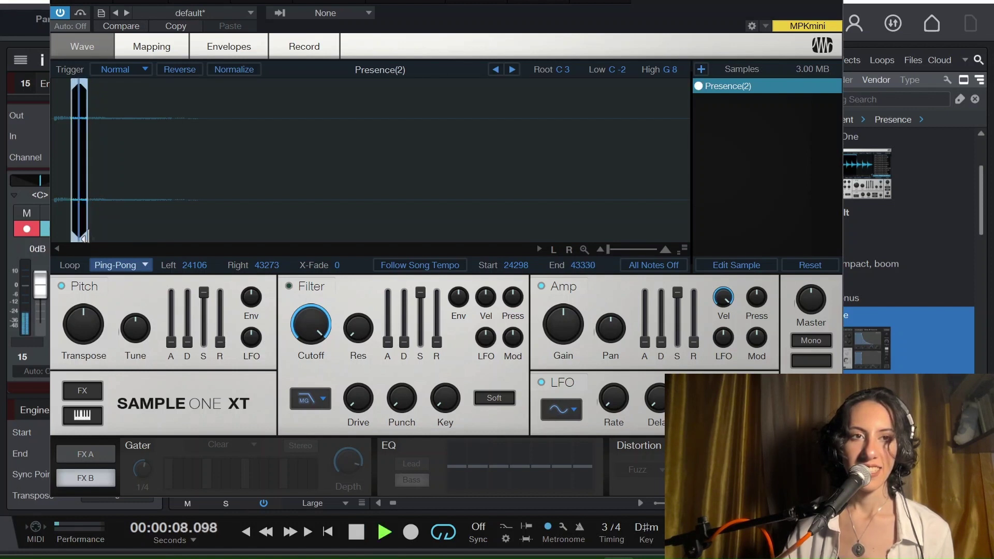
{"action": "key", "text": "space"}
{"action": "left_click_drag", "start_coordinate": [86, 84], "coordinate": [81, 85]}
{"action": "key", "text": "space"}
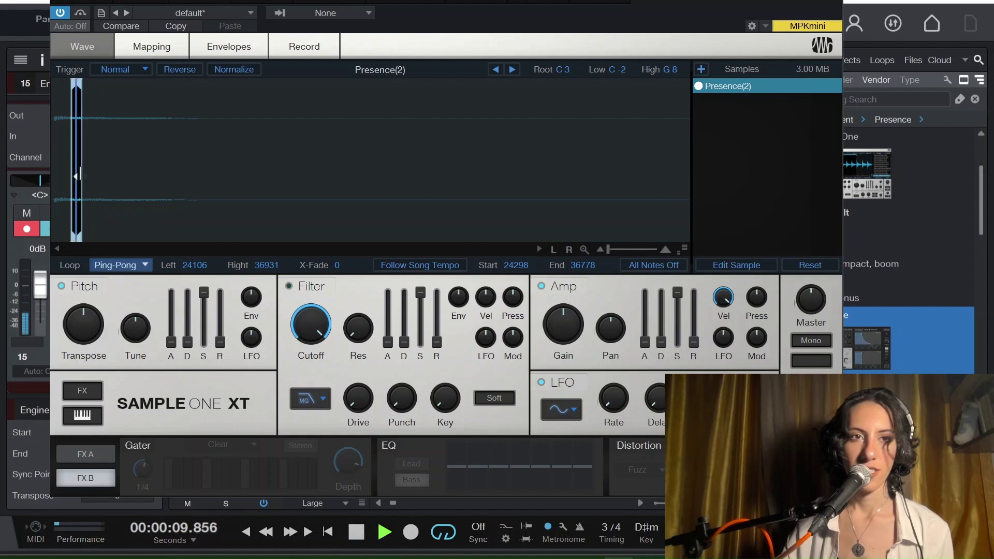
{"action": "key", "text": "space"}
{"action": "left_click_drag", "start_coordinate": [78, 87], "coordinate": [77, 91]}
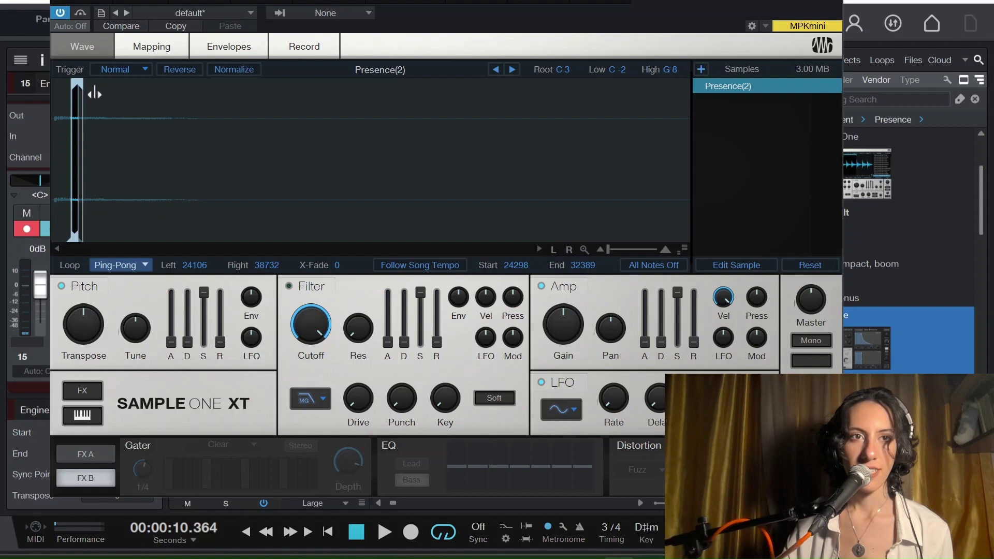
{"action": "key", "text": "space"}
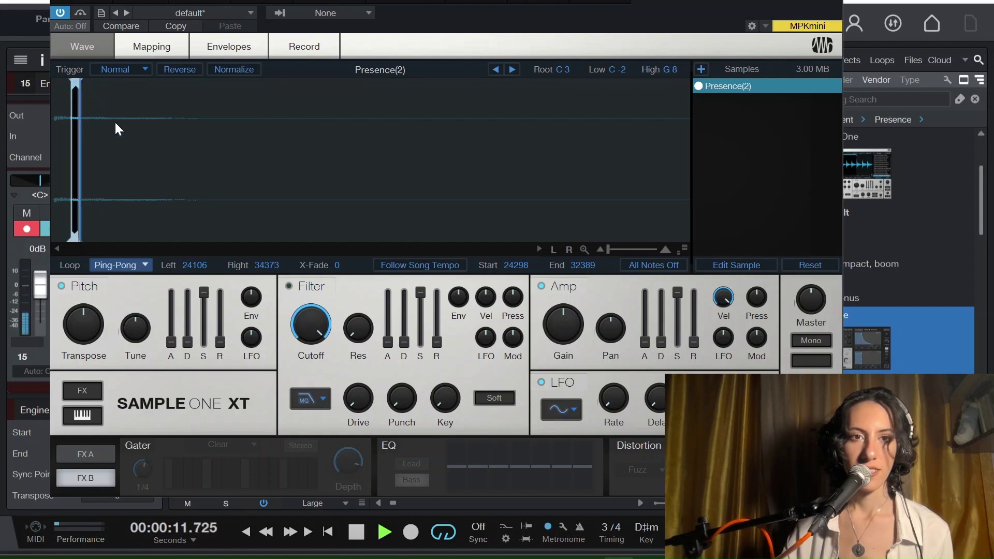
{"action": "key", "text": "space"}
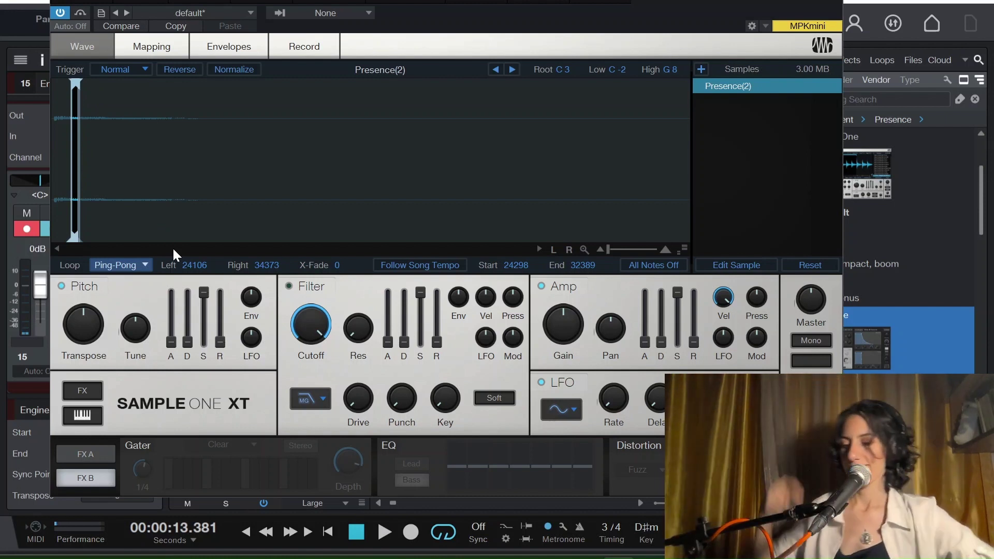
Lower the sample's transpose to about -5 and enable SampleOne's Distortion effect during playback.
{"action": "left_click_drag", "start_coordinate": [89, 322], "coordinate": [89, 330]}
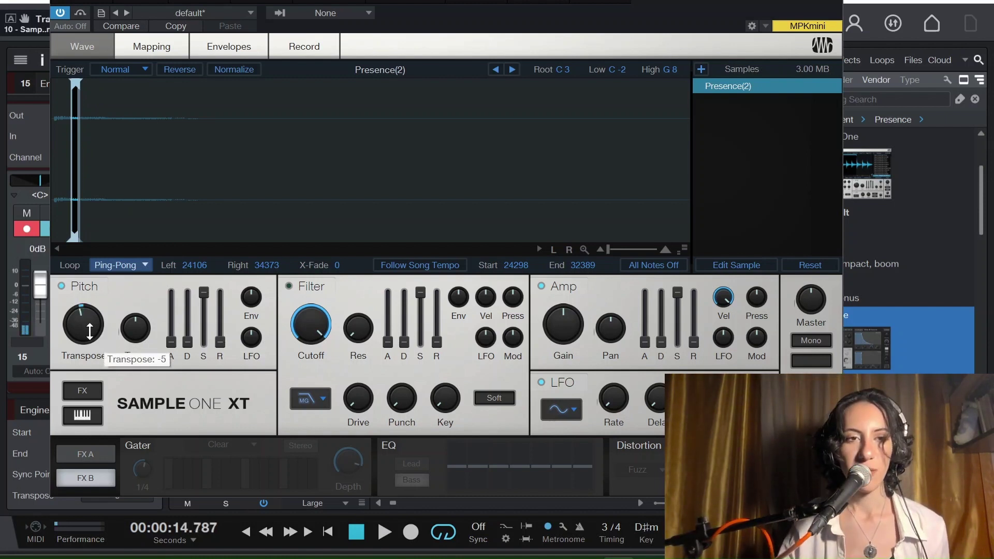
{"action": "key", "text": "space"}
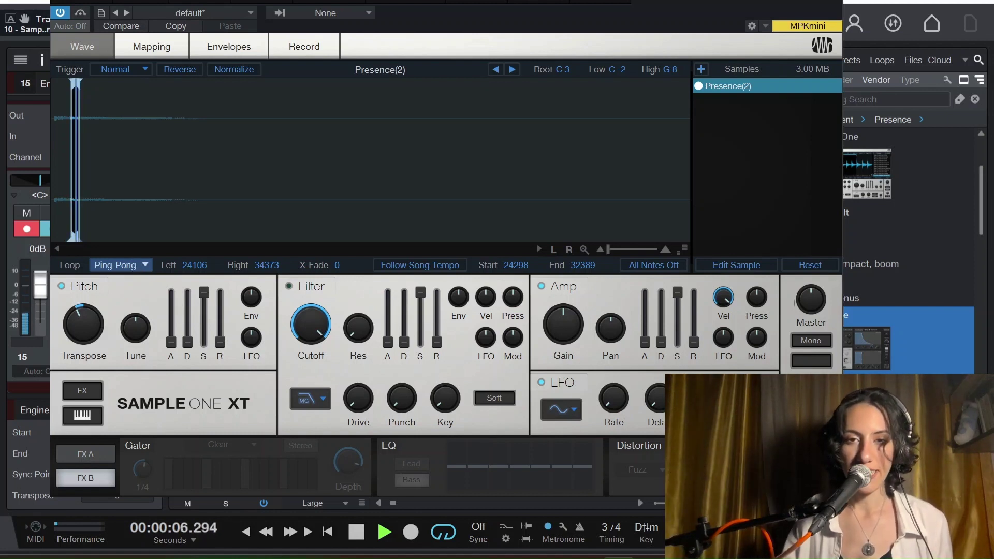
{"action": "left_click", "coordinate": [637, 447]}
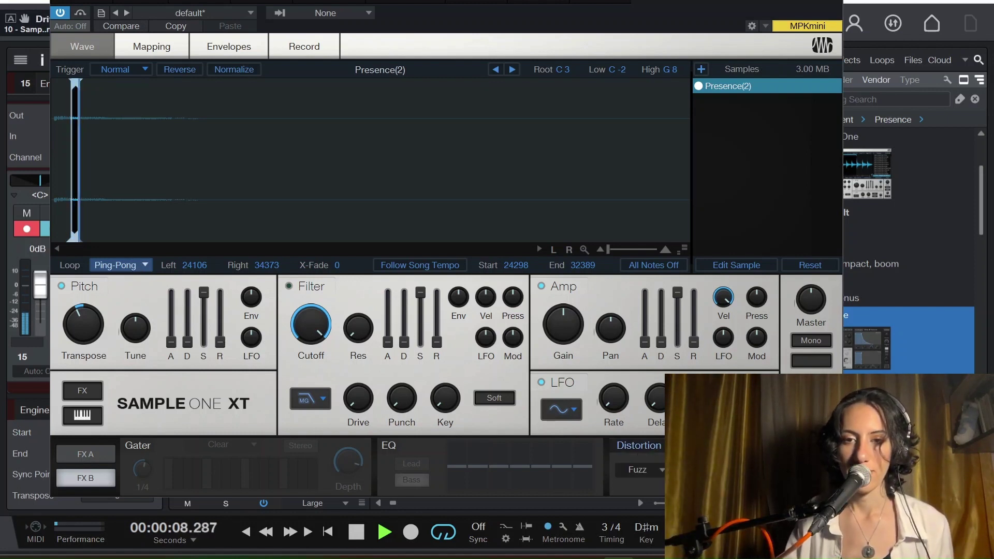
Audition the Hard Tube and OpAmp distortion types, and set the distortion type to Transistor.
{"action": "left_click", "coordinate": [657, 471]}
{"action": "left_click", "coordinate": [662, 438]}
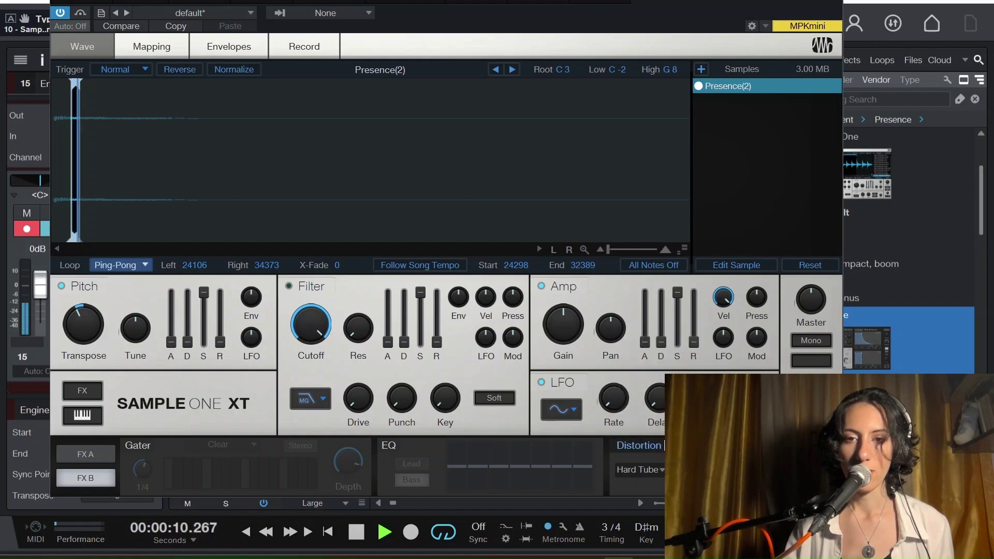
{"action": "left_click", "coordinate": [638, 469]}
{"action": "left_click", "coordinate": [655, 401]}
{"action": "left_click", "coordinate": [641, 469]}
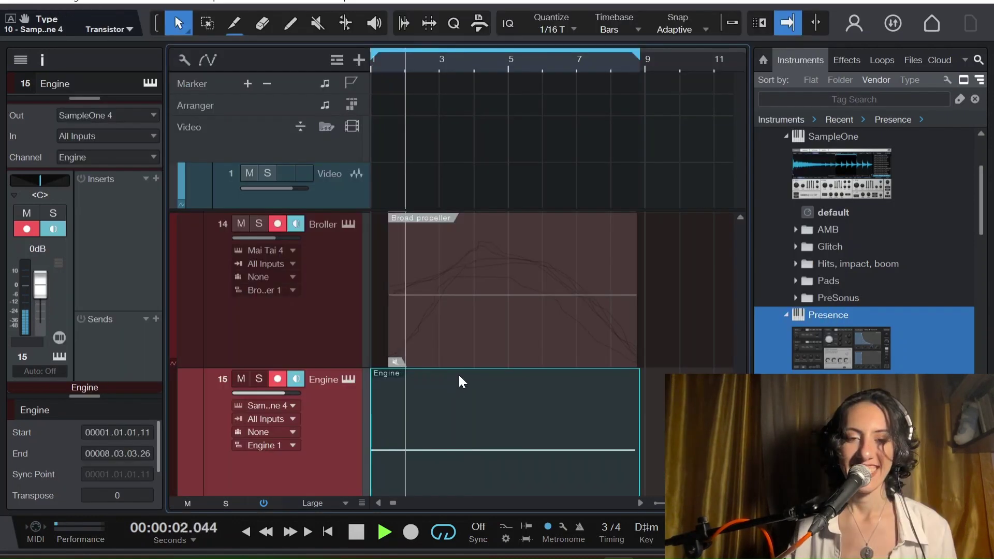
Select the muted propeller parts above the Engine track and unmute them.
{"action": "scroll", "coordinate": [523, 331], "scroll_direction": "up", "scroll_amount": 3}
{"action": "scroll", "coordinate": [580, 354], "scroll_direction": "down", "scroll_amount": 3}
{"action": "left_click_drag", "start_coordinate": [696, 363], "coordinate": [416, 197]}
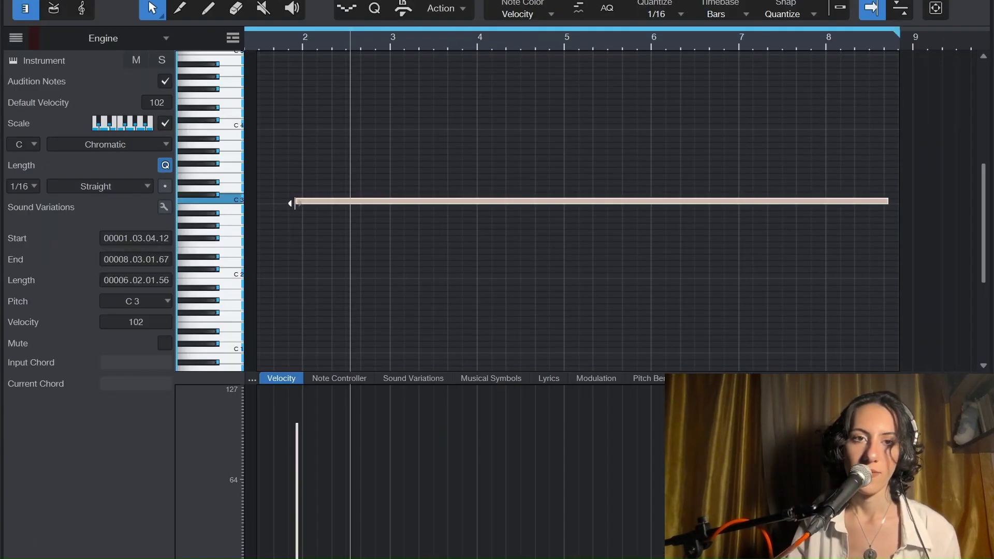
Set the Engine C3 note to start at 00001.02.02.77, and play it together with the propeller parts.
{"action": "left_click_drag", "start_coordinate": [294, 203], "coordinate": [257, 203]}
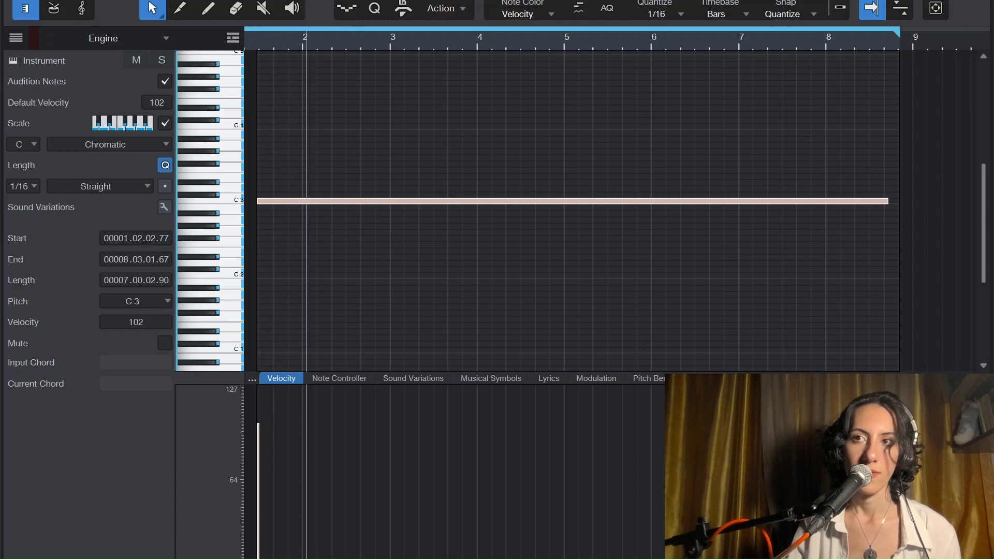
{"action": "left_click", "coordinate": [984, 2]}
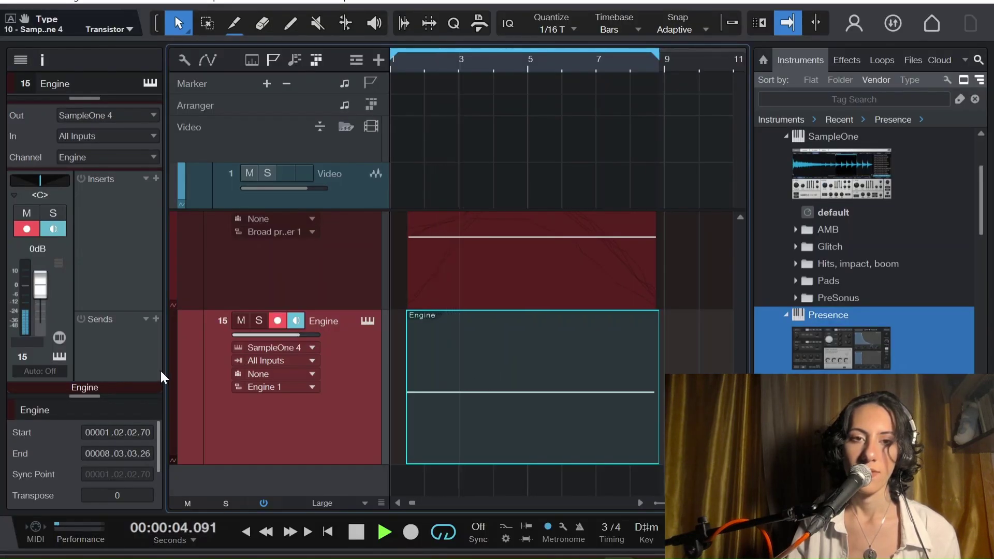
{"action": "key", "text": "space"}
Insert a Pro EQ effect on the Engine track.
{"action": "left_click", "coordinate": [156, 179]}
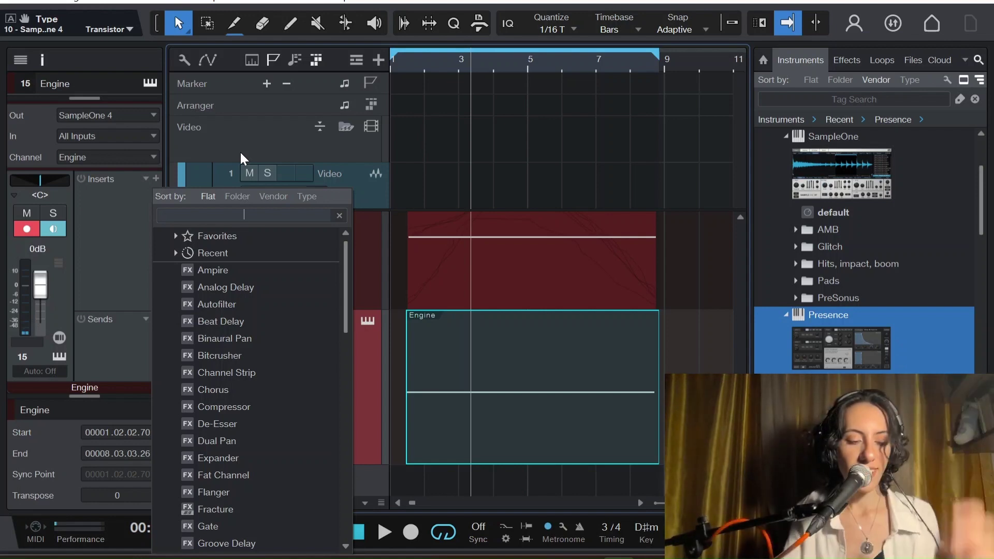
{"action": "type", "text": "eq"}
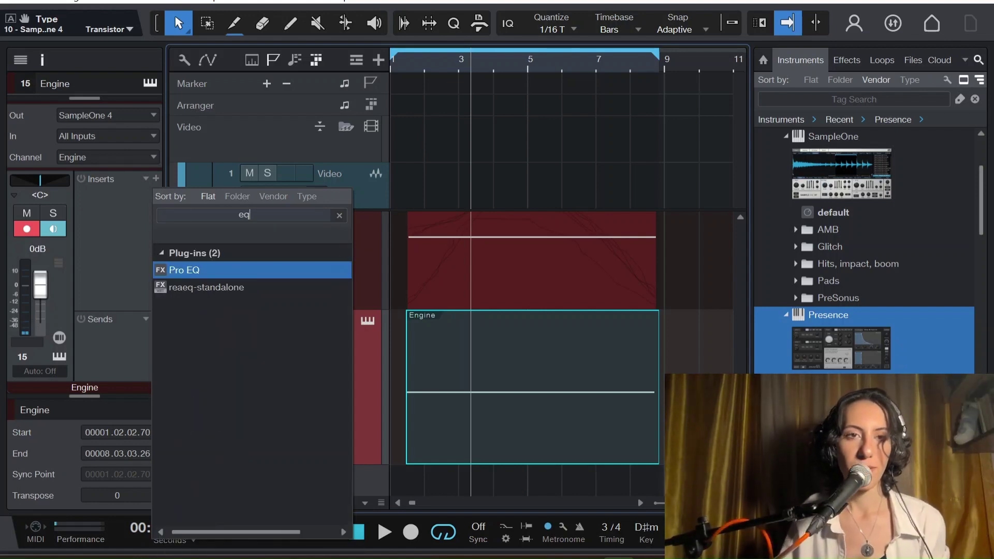
{"action": "left_click", "coordinate": [219, 263]}
Enable the Pro EQ's low cut at 166 Hz and high cut at 1.10 kHz, and audition the filtered engine sound.
{"action": "left_click", "coordinate": [146, 496]}
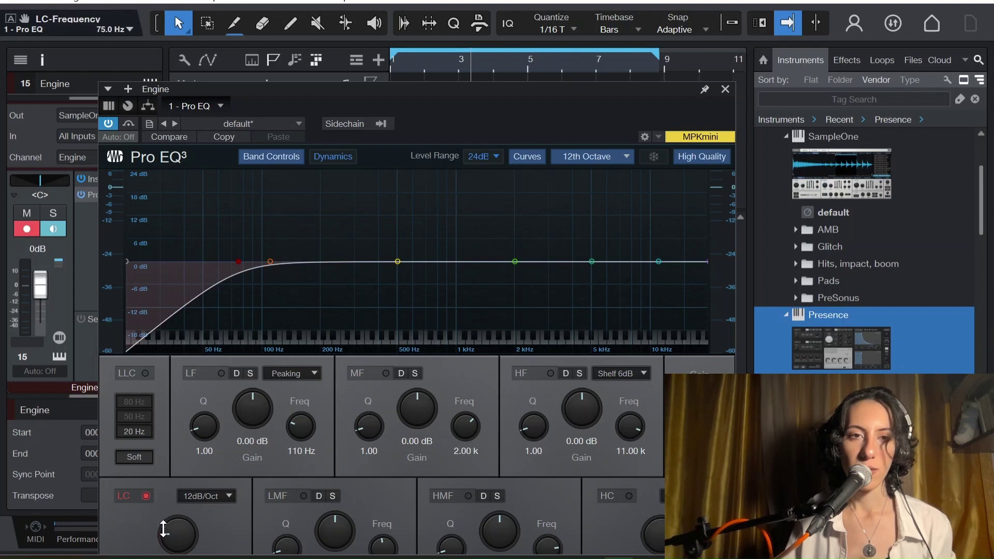
{"action": "left_click_drag", "start_coordinate": [163, 529], "coordinate": [454, 544]}
{"action": "left_click", "coordinate": [621, 495]}
{"action": "left_click_drag", "start_coordinate": [661, 534], "coordinate": [660, 556]}
{"action": "left_click_drag", "start_coordinate": [604, 88], "coordinate": [588, 0]}
{"action": "left_click_drag", "start_coordinate": [647, 442], "coordinate": [656, 464]}
{"action": "left_click_drag", "start_coordinate": [646, 422], "coordinate": [652, 436]}
{"action": "key", "text": "space"}
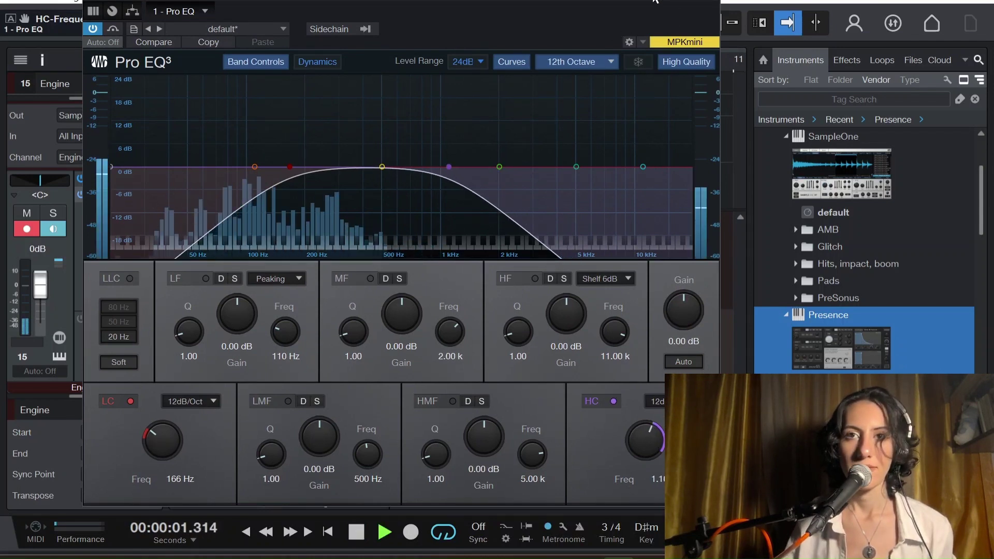
{"action": "left_click_drag", "start_coordinate": [663, 1], "coordinate": [649, 5]}
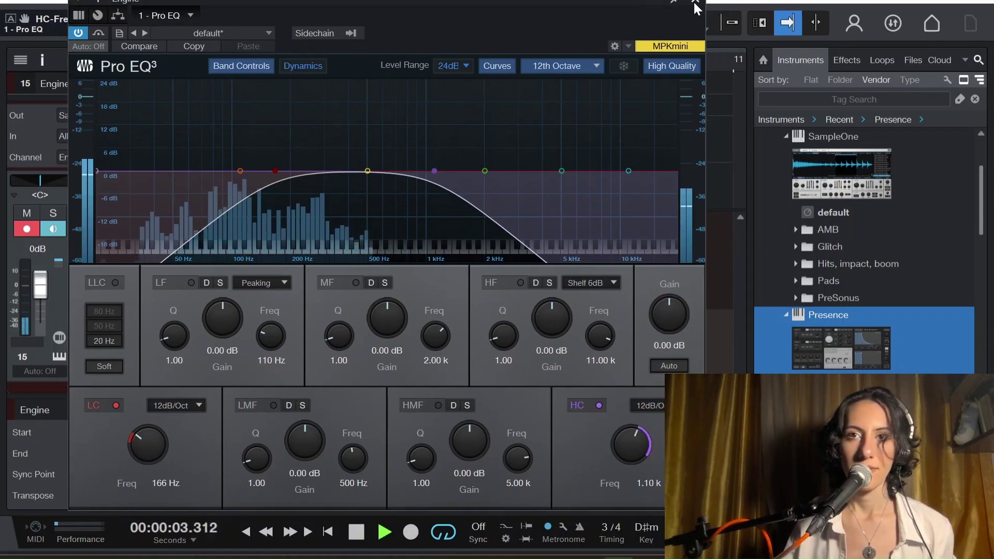
Close the Pro EQ and play the filtered Engine sound with the propeller parts from near the start of the song.
{"action": "left_click", "coordinate": [694, 6]}
{"action": "left_click_drag", "start_coordinate": [407, 370], "coordinate": [410, 370]}
{"action": "left_click", "coordinate": [394, 66]}
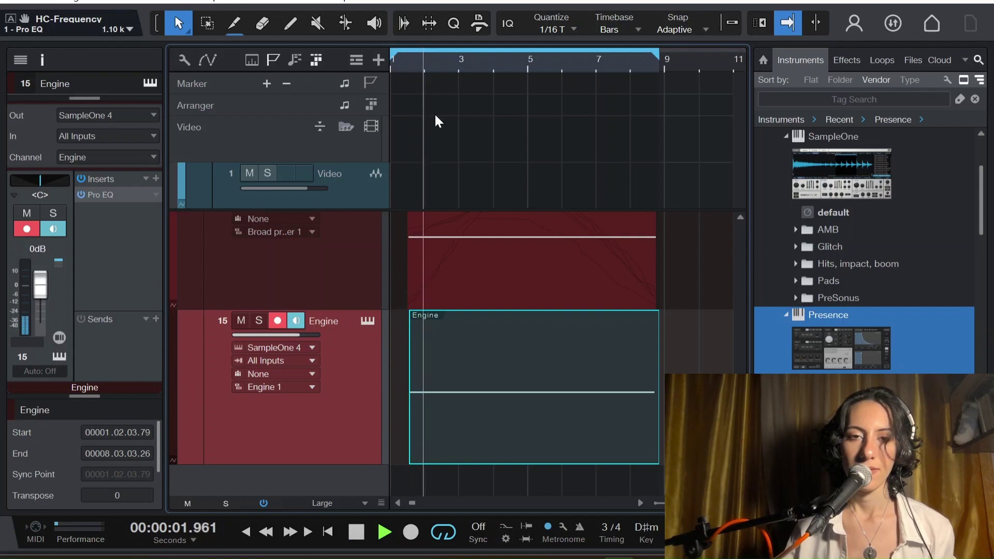
{"action": "key", "text": "space"}
Copy all points of the Broad propeller part's 0–127 automation curve and set the playhead at the start of the Engine part.
{"action": "double_click", "coordinate": [515, 369]}
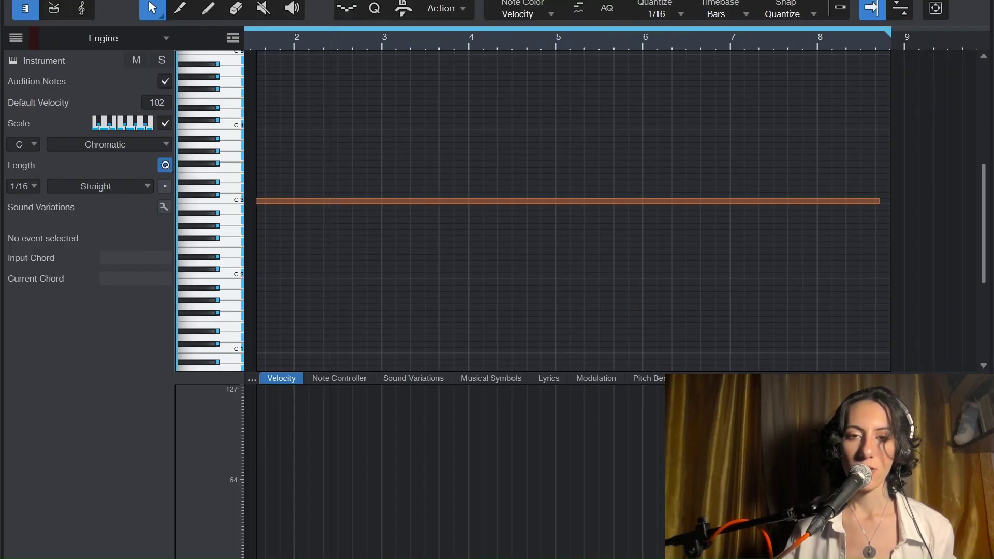
{"action": "key", "text": "F2"}
{"action": "double_click", "coordinate": [491, 287]}
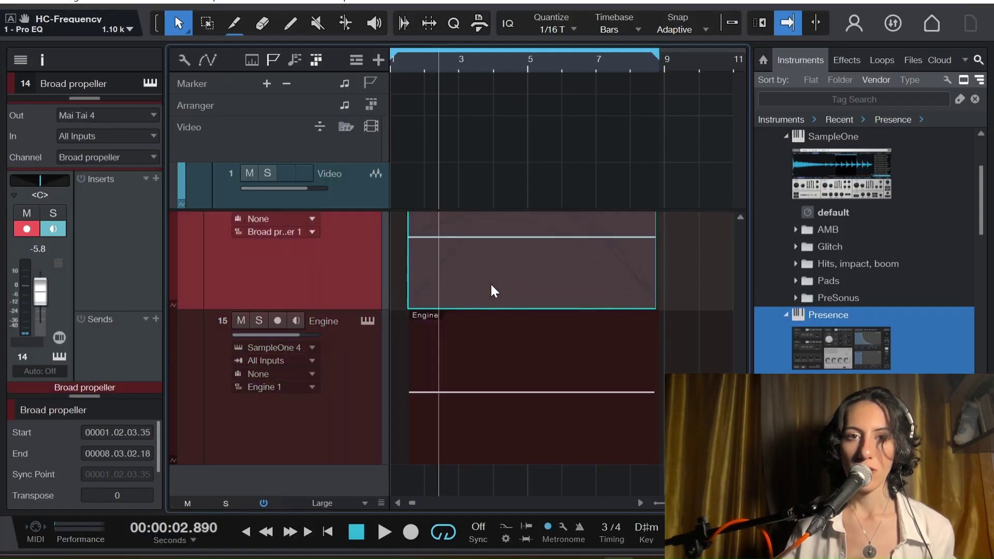
{"action": "left_click", "coordinate": [816, 378]}
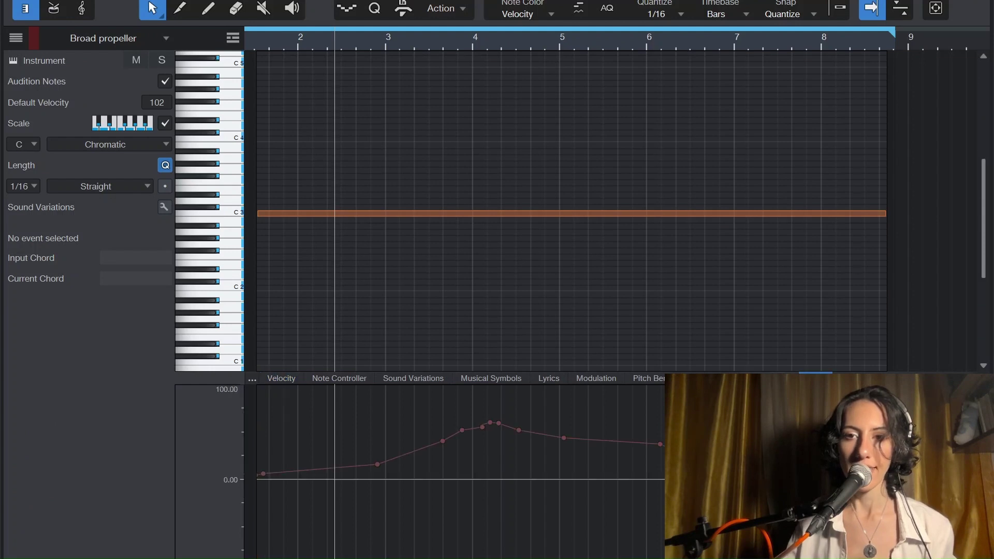
{"action": "left_click", "coordinate": [769, 377]}
{"action": "left_click_drag", "start_coordinate": [750, 414], "coordinate": [253, 419]}
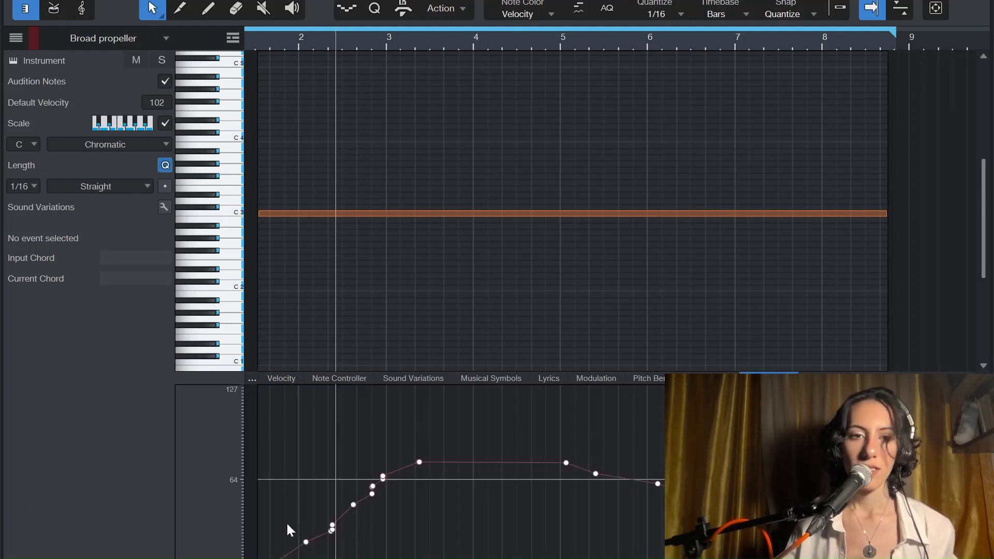
{"action": "left_click", "coordinate": [254, 47]}
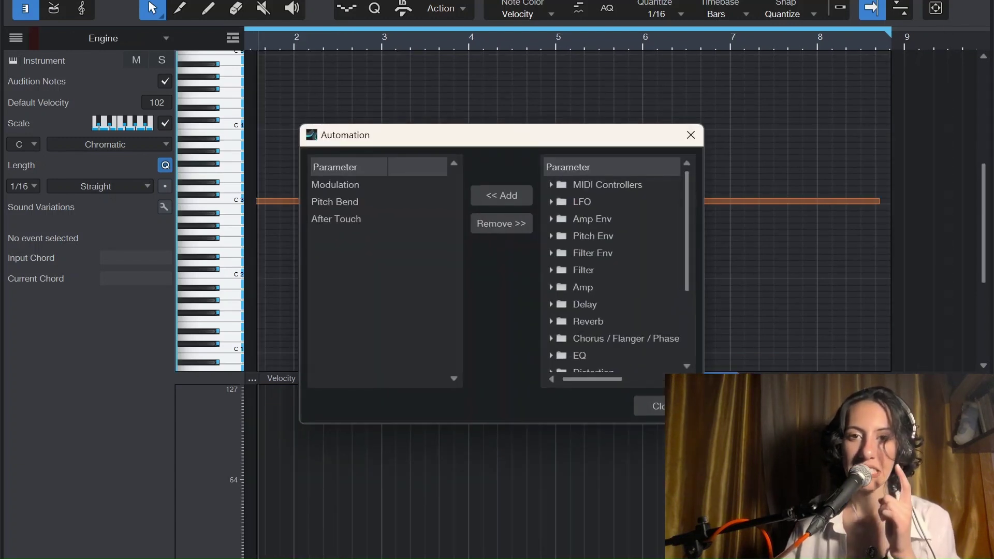
Add the Master Gain parameter to the Engine part's automation lanes.
{"action": "left_click", "coordinate": [564, 185]}
{"action": "left_click", "coordinate": [552, 183]}
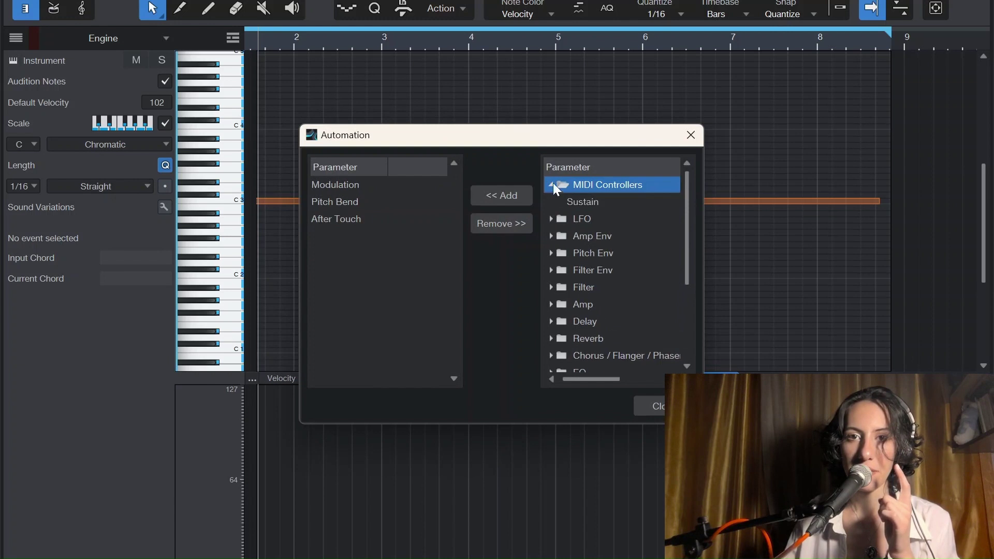
{"action": "scroll", "coordinate": [564, 247], "scroll_direction": "down", "scroll_amount": 2}
{"action": "scroll", "coordinate": [566, 254], "scroll_direction": "down", "scroll_amount": 2}
{"action": "left_click", "coordinate": [581, 363]}
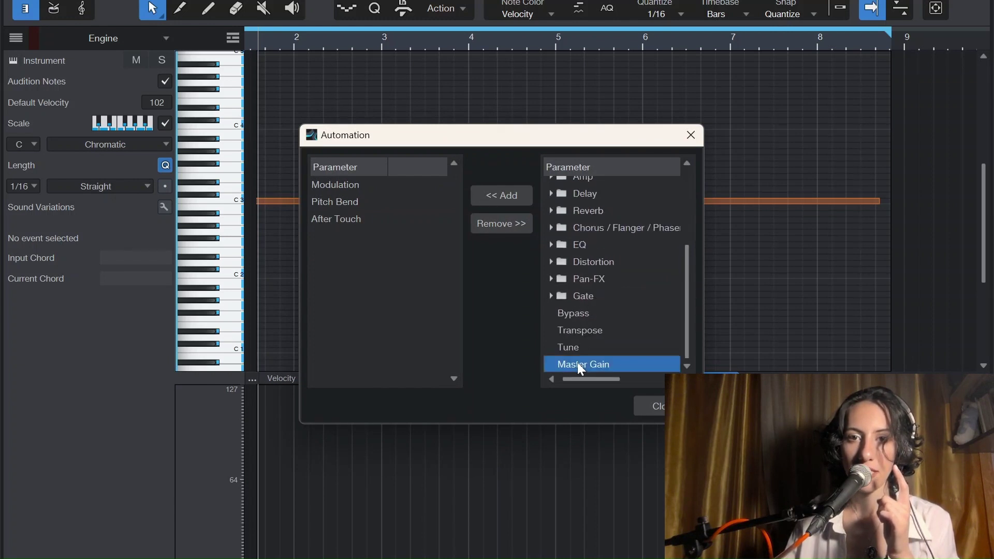
{"action": "left_click", "coordinate": [500, 195]}
{"action": "left_click", "coordinate": [650, 406]}
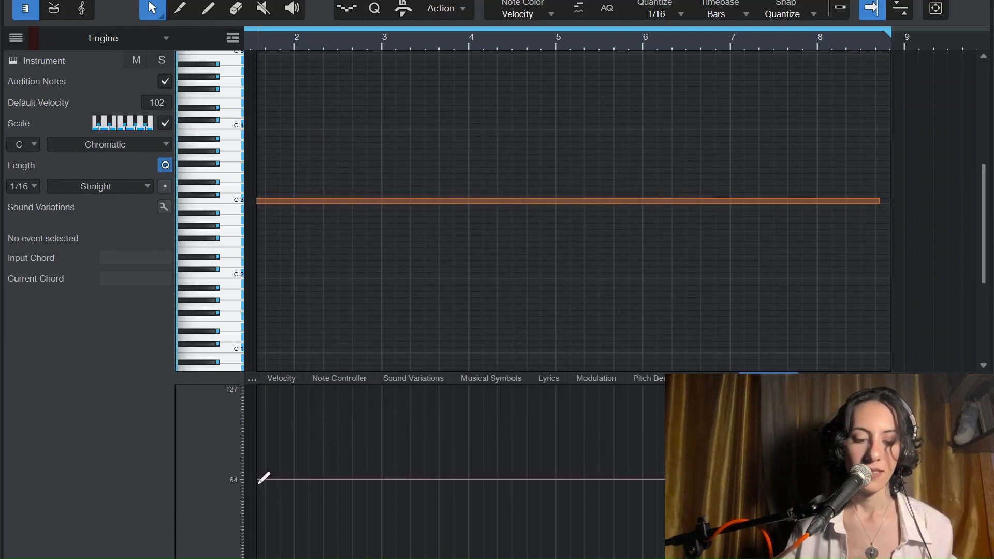
Paste the copied automation curve into the Engine's Master Gain lane, start playback and close the editor.
{"action": "key", "text": "space"}
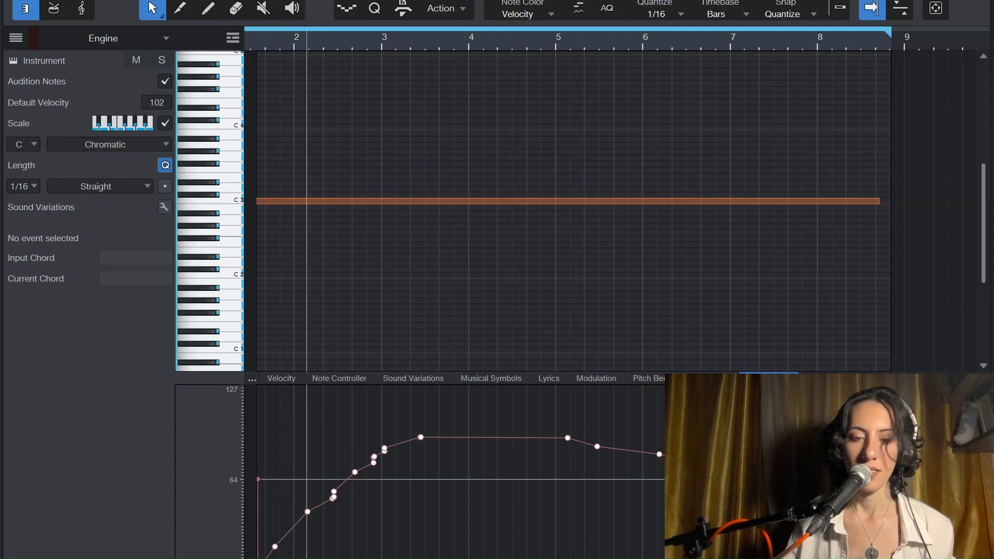
{"action": "key", "text": "s"}
{"action": "left_click", "coordinate": [978, 2]}
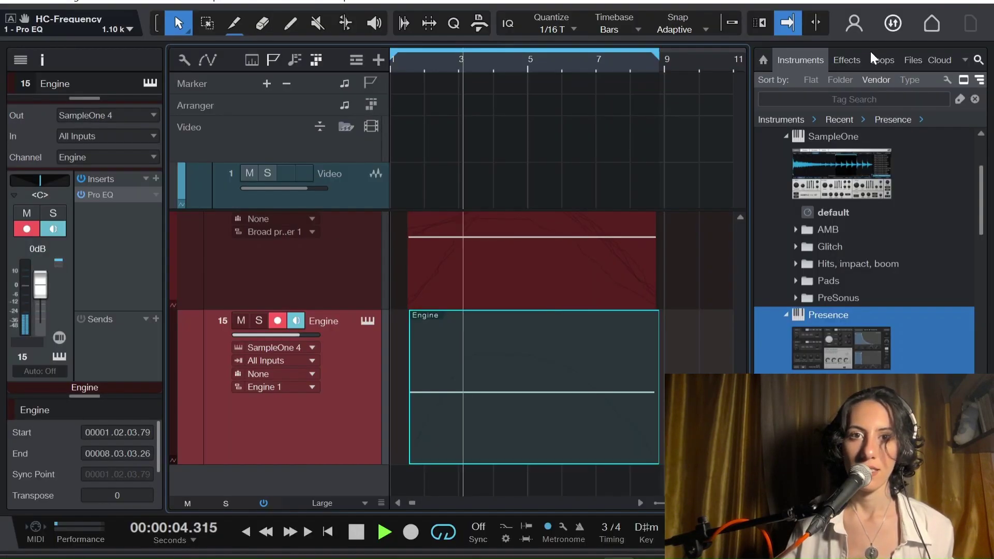
Disarm the Engine track and audition its gain automation together with the propeller parts from near the start.
{"action": "left_click", "coordinate": [273, 320]}
{"action": "left_click", "coordinate": [399, 69]}
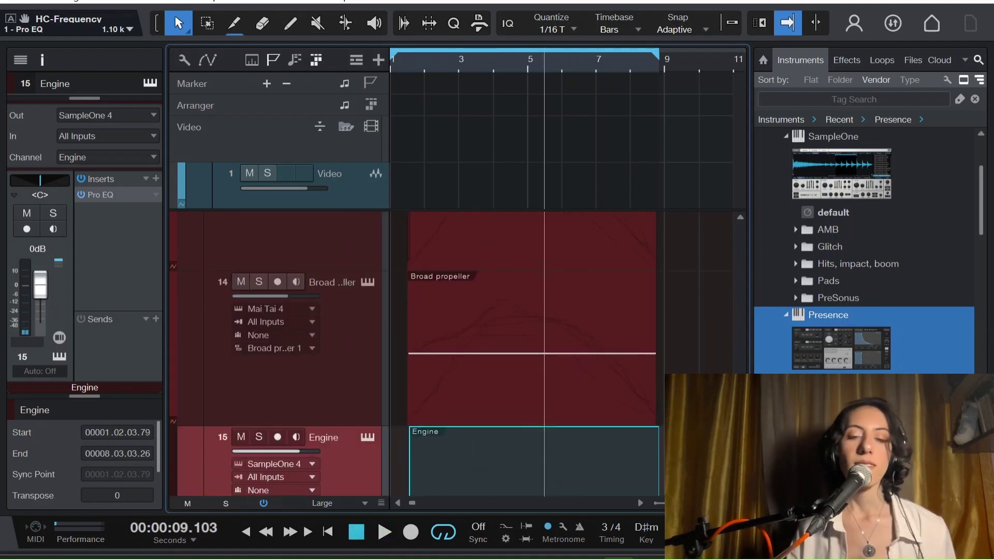
{"action": "key", "text": "space"}
Open the Engine part and check its Pitch Bend and Master Gain automation lanes.
{"action": "scroll", "coordinate": [527, 388], "scroll_direction": "down", "scroll_amount": 3}
{"action": "double_click", "coordinate": [496, 355]}
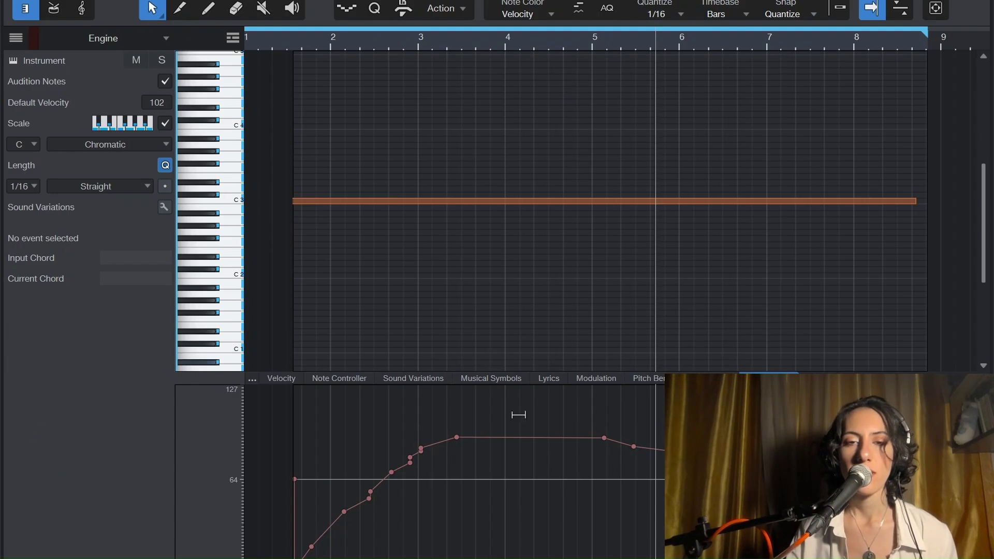
{"action": "left_click", "coordinate": [647, 380]}
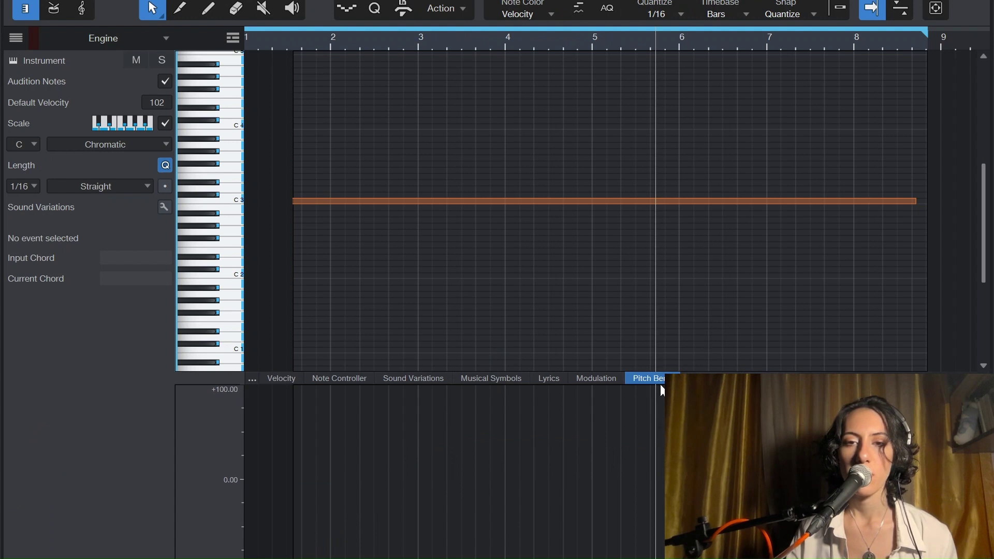
{"action": "left_click", "coordinate": [768, 378]}
{"action": "left_click", "coordinate": [626, 381]}
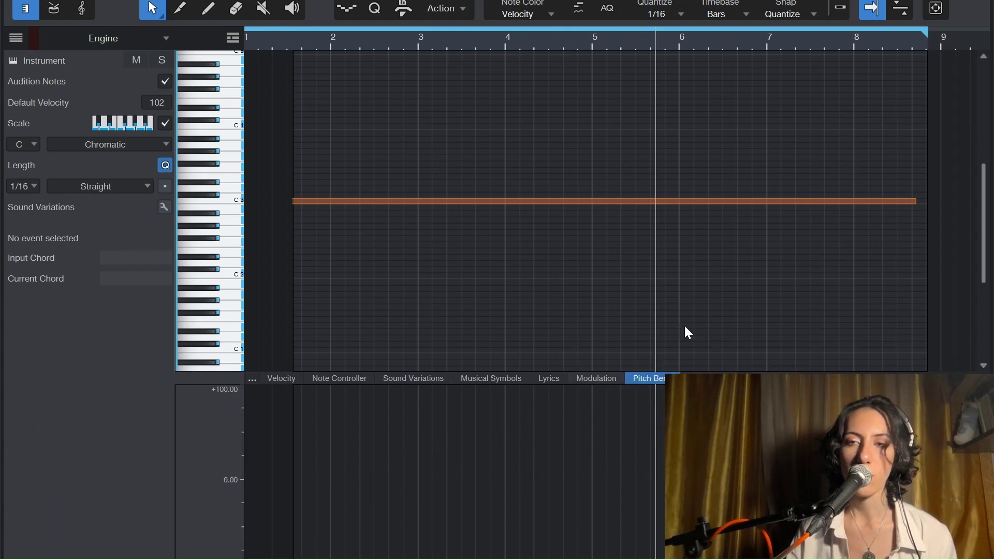
Return to the propeller tracks and play the arrangement from just before the parts begin.
{"action": "scroll", "coordinate": [507, 262], "scroll_direction": "up", "scroll_amount": 2}
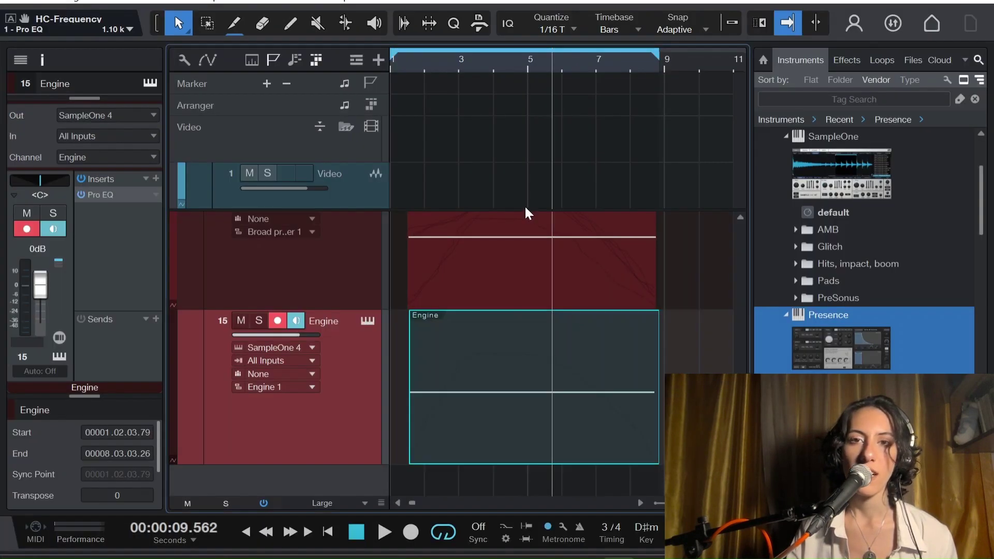
{"action": "scroll", "coordinate": [458, 332], "scroll_direction": "up", "scroll_amount": 6}
{"action": "left_click", "coordinate": [407, 58]}
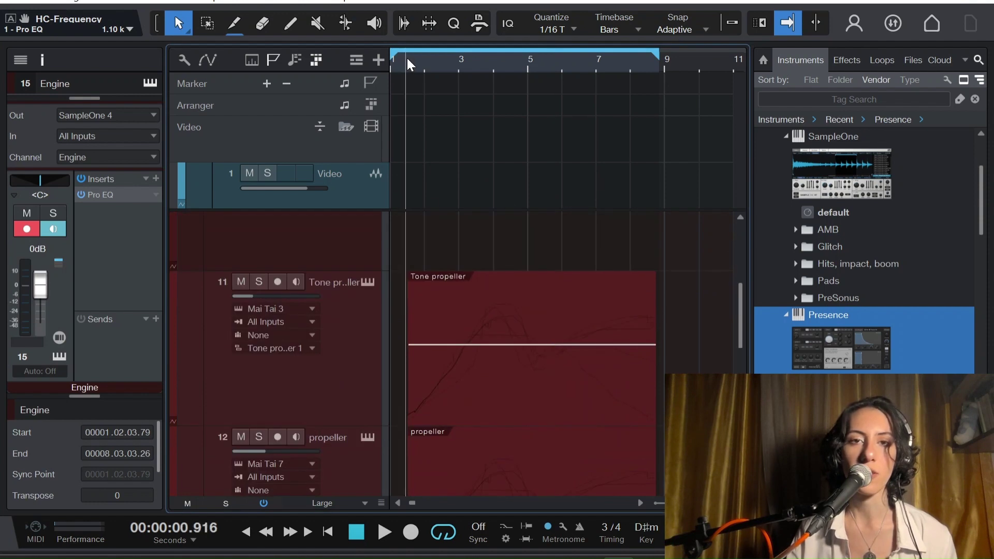
{"action": "key", "text": "space"}
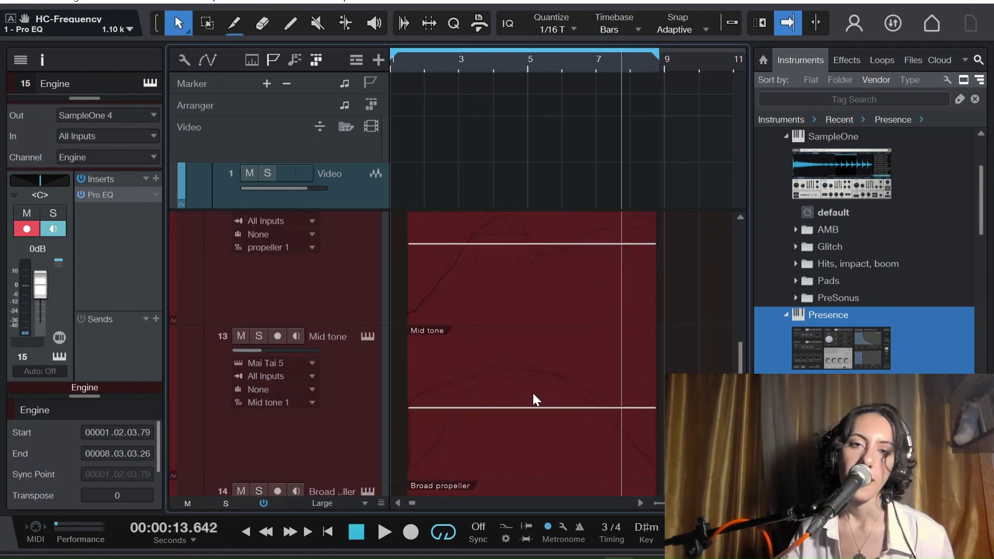
{"action": "scroll", "coordinate": [532, 392], "scroll_direction": "up", "scroll_amount": 8}
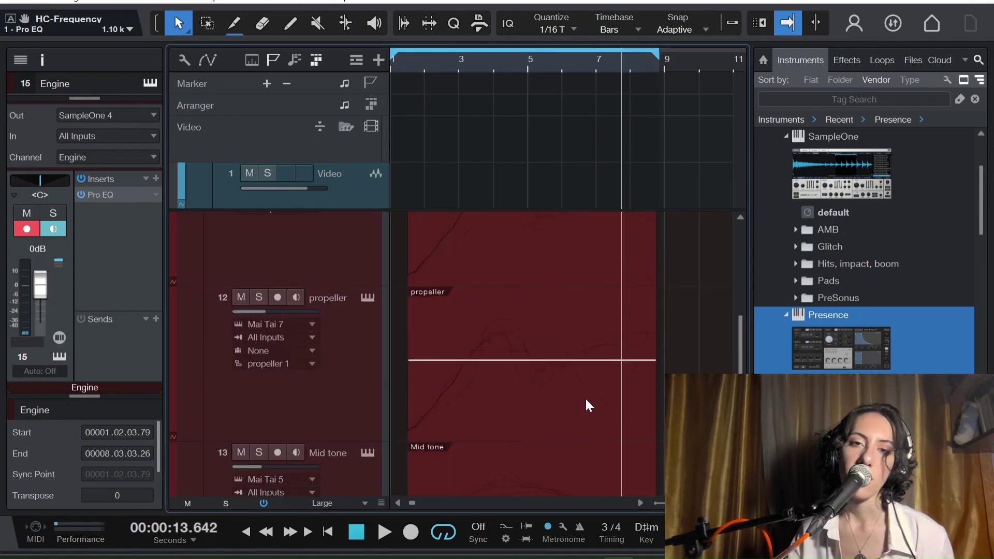
Examine the Pitch Bend automation of the Tone propeller and propeller parts, including the propeller part's additional automation lane.
{"action": "double_click", "coordinate": [522, 352]}
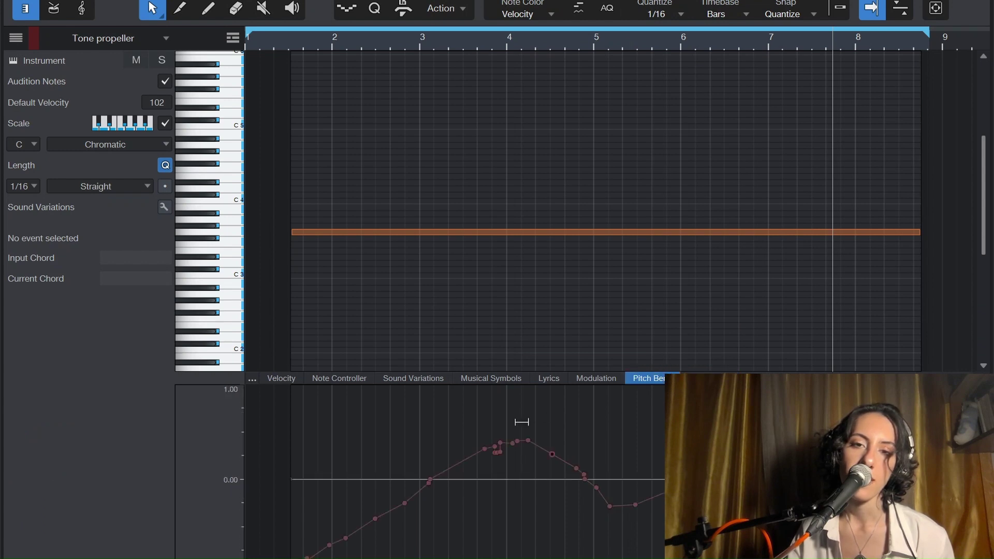
{"action": "scroll", "coordinate": [373, 408], "scroll_direction": "down", "scroll_amount": 3}
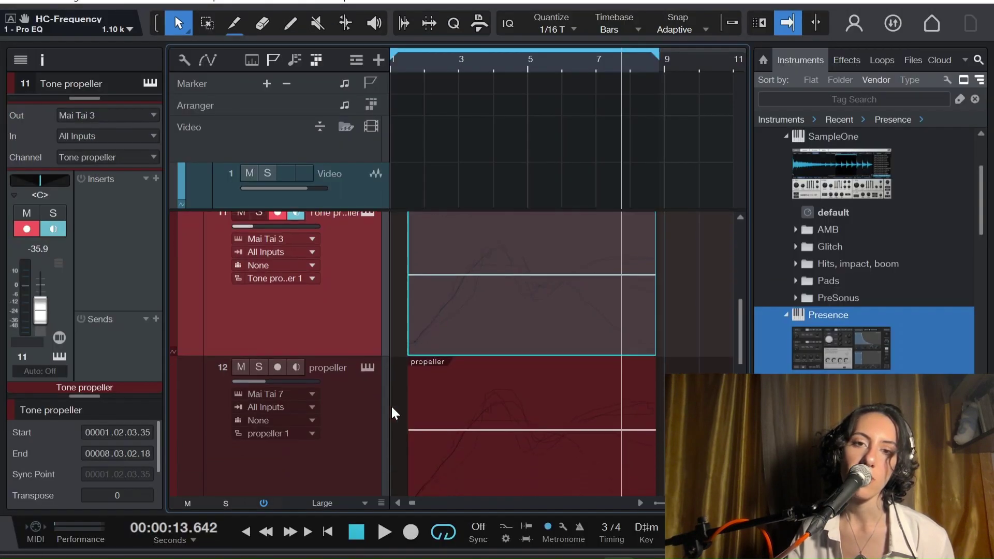
{"action": "double_click", "coordinate": [523, 383]}
{"action": "left_click", "coordinate": [815, 377]}
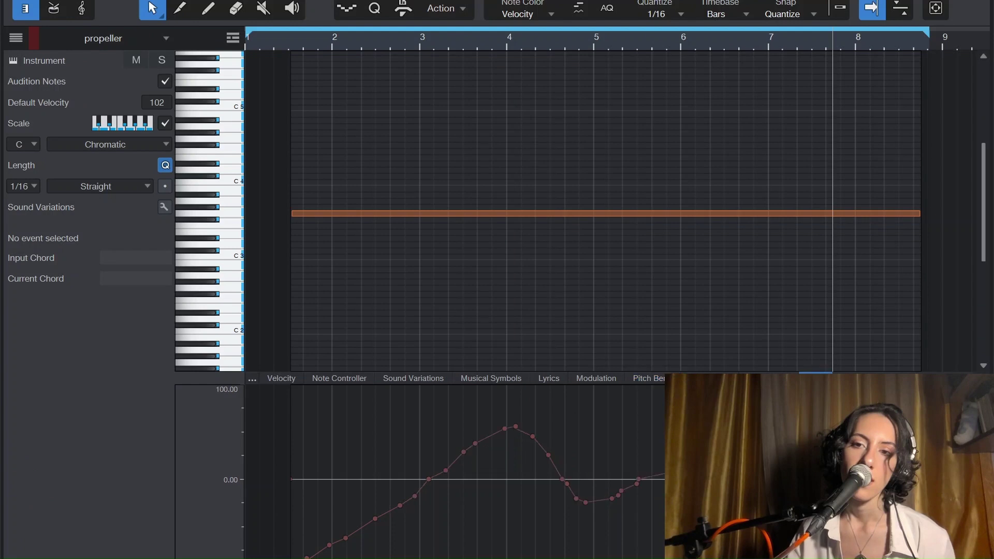
{"action": "left_click", "coordinate": [662, 380]}
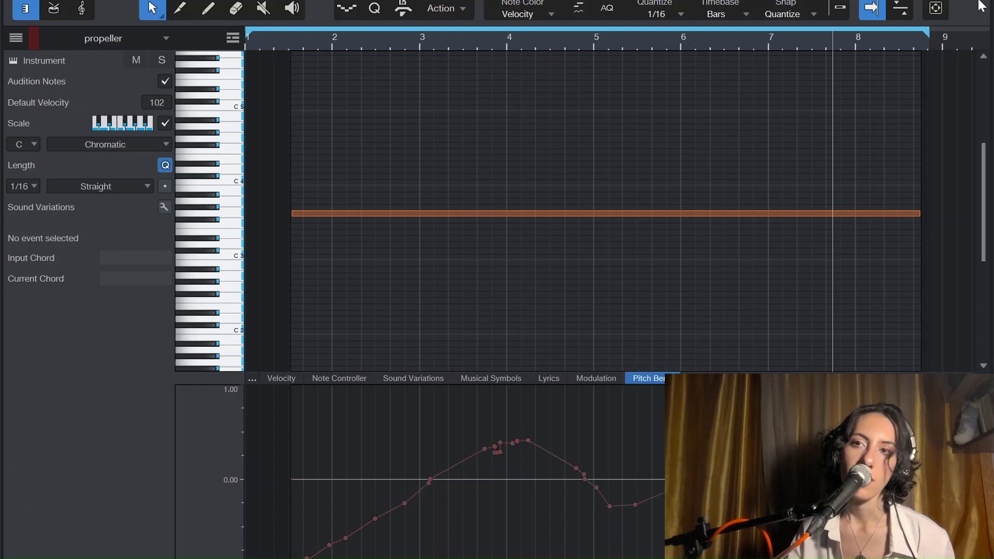
{"action": "left_click", "coordinate": [978, 4]}
Open the Mid tone part and inspect the start point of its Pitch Bend automation curve.
{"action": "scroll", "coordinate": [472, 427], "scroll_direction": "down", "scroll_amount": 3}
{"action": "scroll", "coordinate": [537, 288], "scroll_direction": "up", "scroll_amount": 3}
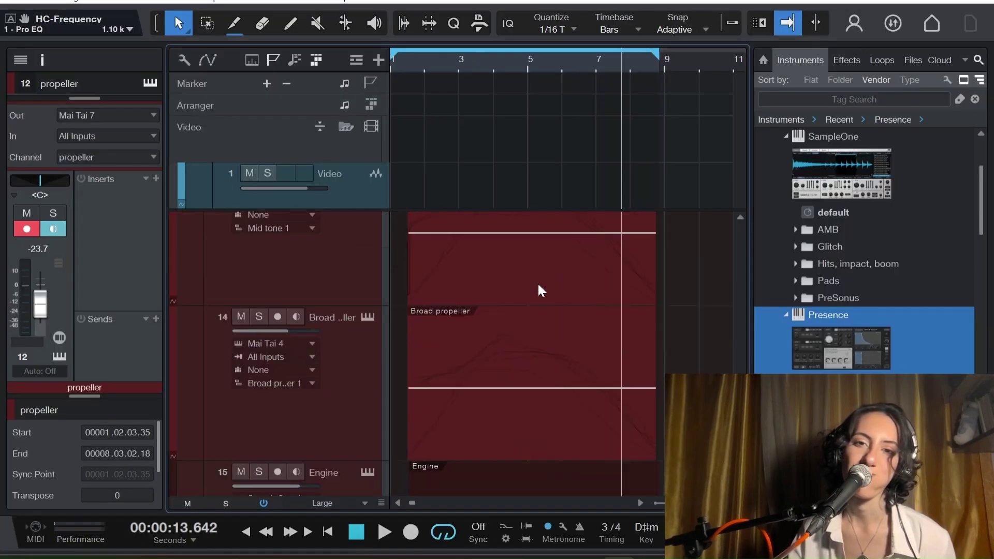
{"action": "double_click", "coordinate": [506, 337]}
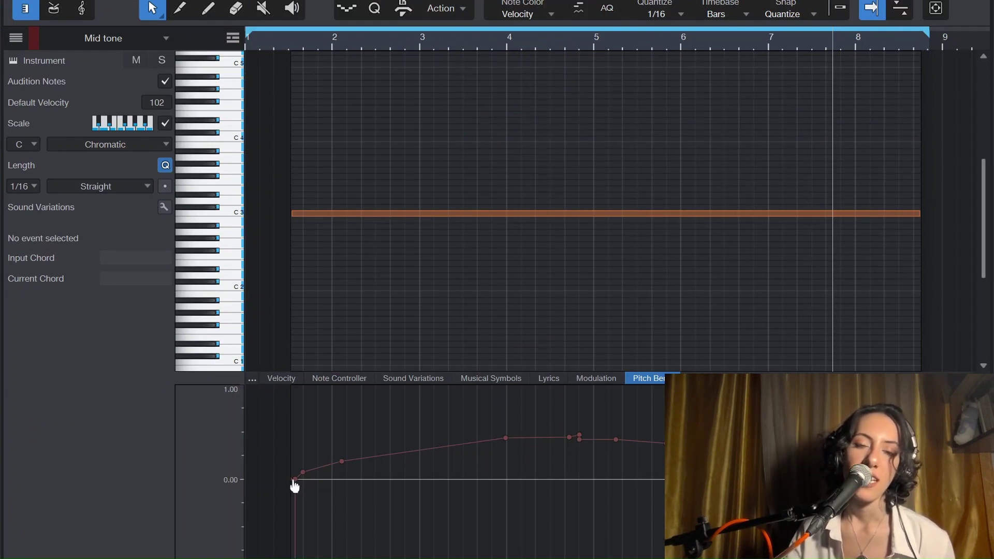
{"action": "mouse_move", "coordinate": [295, 486]}
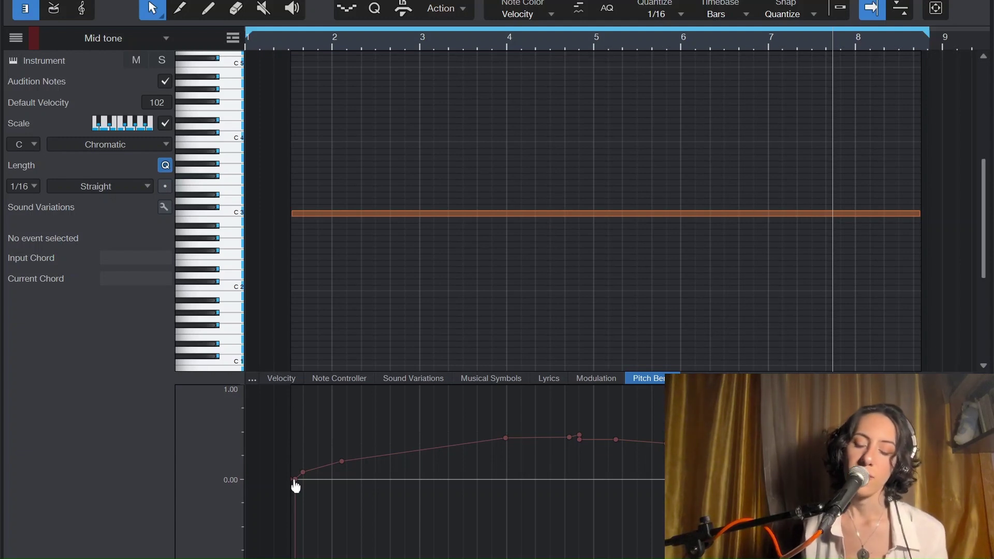
{"action": "key", "text": "F2"}
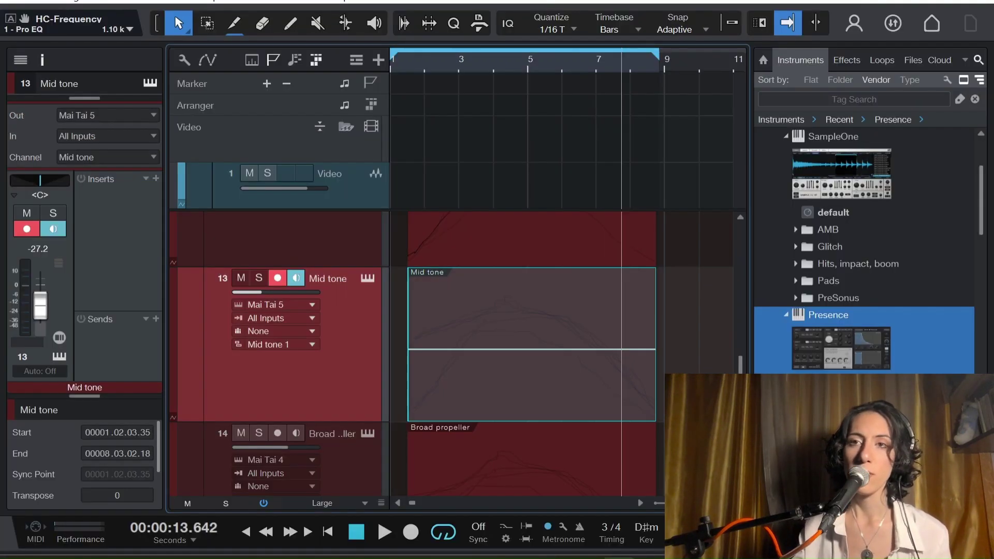
Return to the song start, play briefly and stop, and bring the Engine track into view.
{"action": "left_click", "coordinate": [408, 58]}
{"action": "key", "text": "comma"}
{"action": "key", "text": "space"}
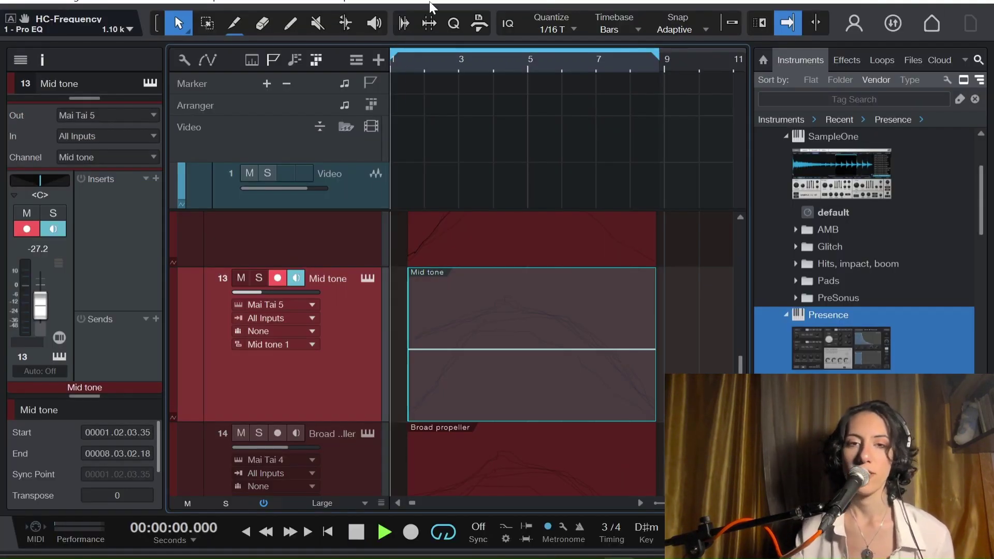
{"action": "key", "text": "space"}
{"action": "scroll", "coordinate": [517, 324], "scroll_direction": "down", "scroll_amount": 5}
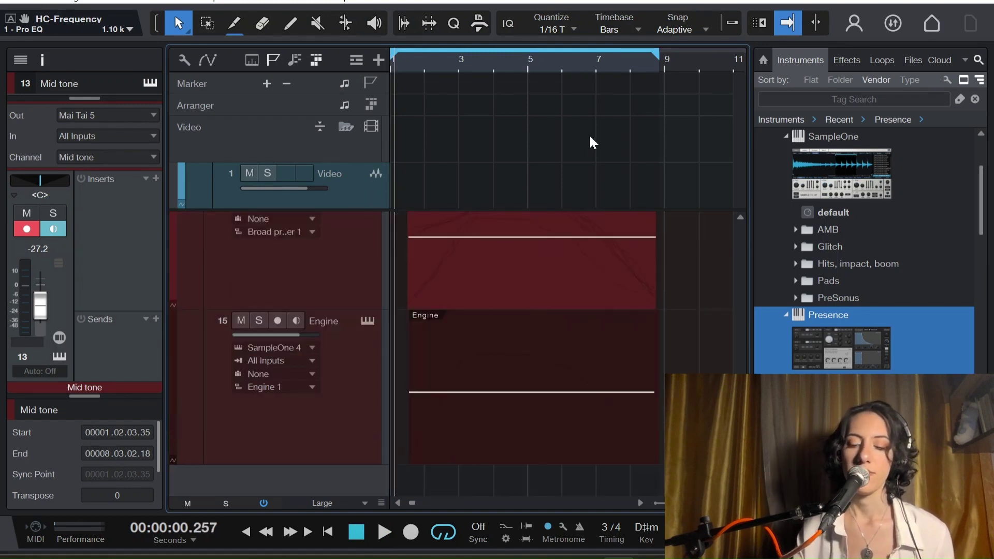